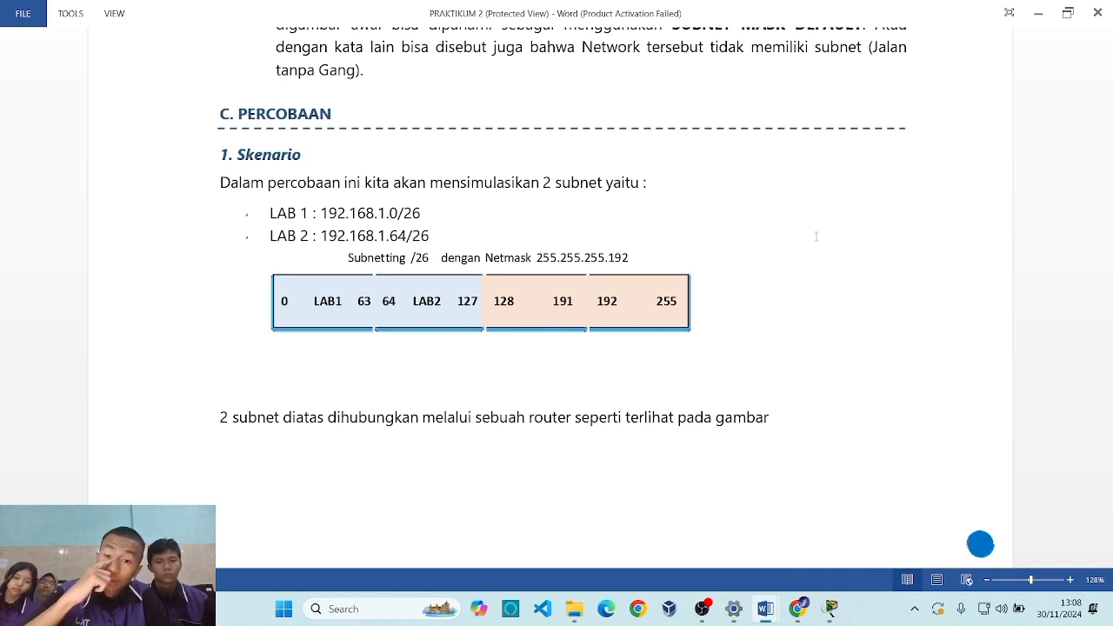
Examine the Class C subnetting table, LAB 1 and LAB 2 scenario, and network diagram, and compare them with the topology in Cisco Packet Tracer
scroll(816, 236, "up", 10)
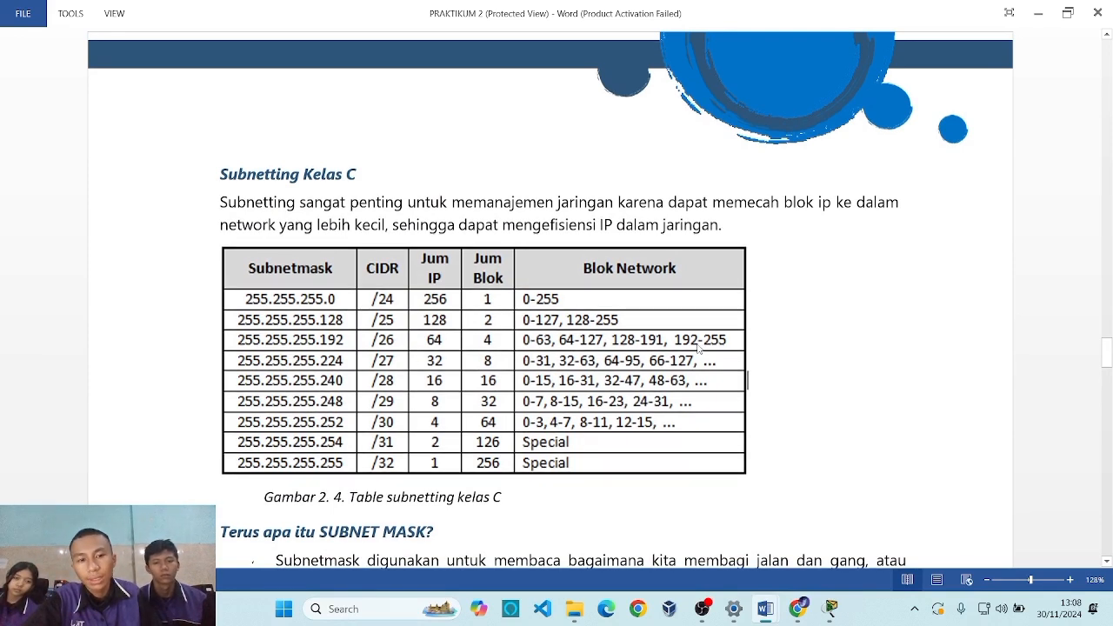
scroll(708, 341, "down", 8)
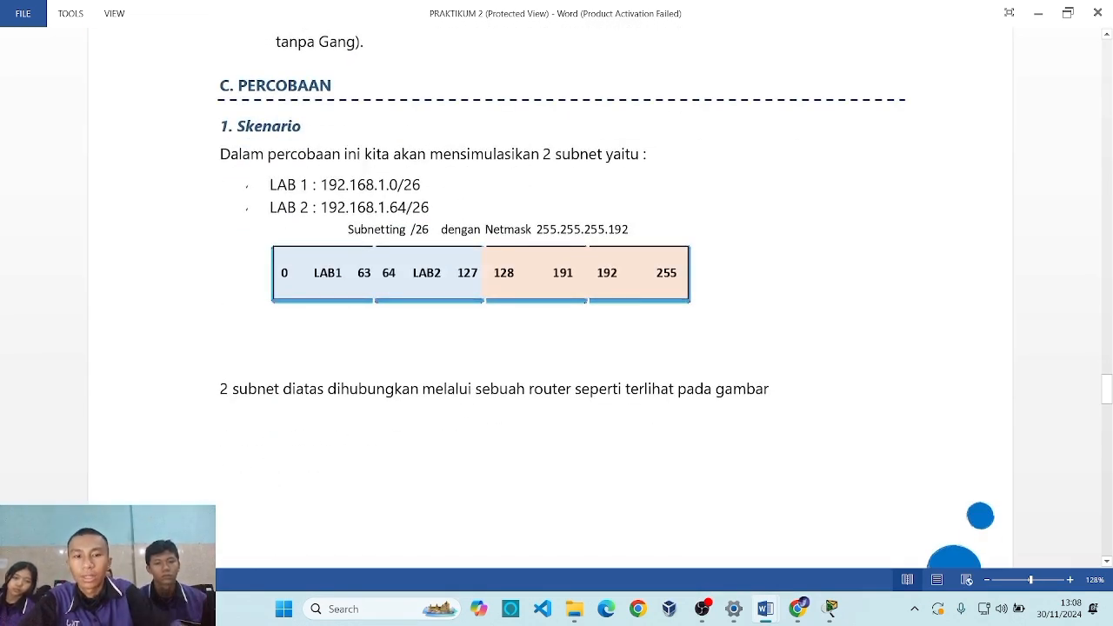
scroll(557, 296, "down", 9)
scroll(557, 295, "up", 4)
scroll(557, 296, "down", 2)
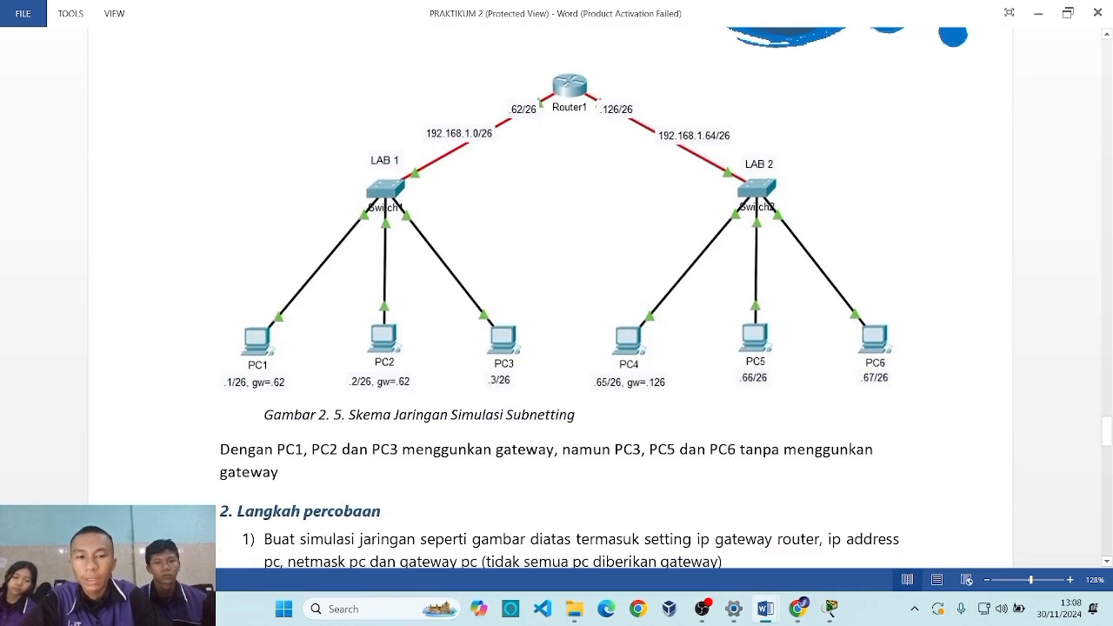
scroll(556, 296, "up", 1)
scroll(557, 296, "down", 1)
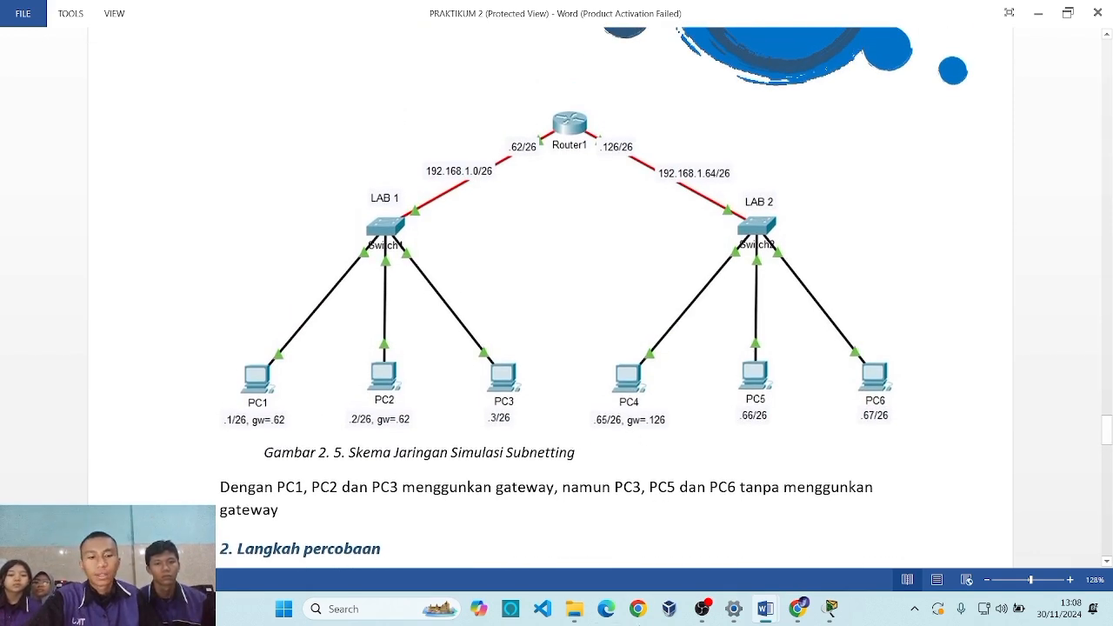
left_click(831, 609)
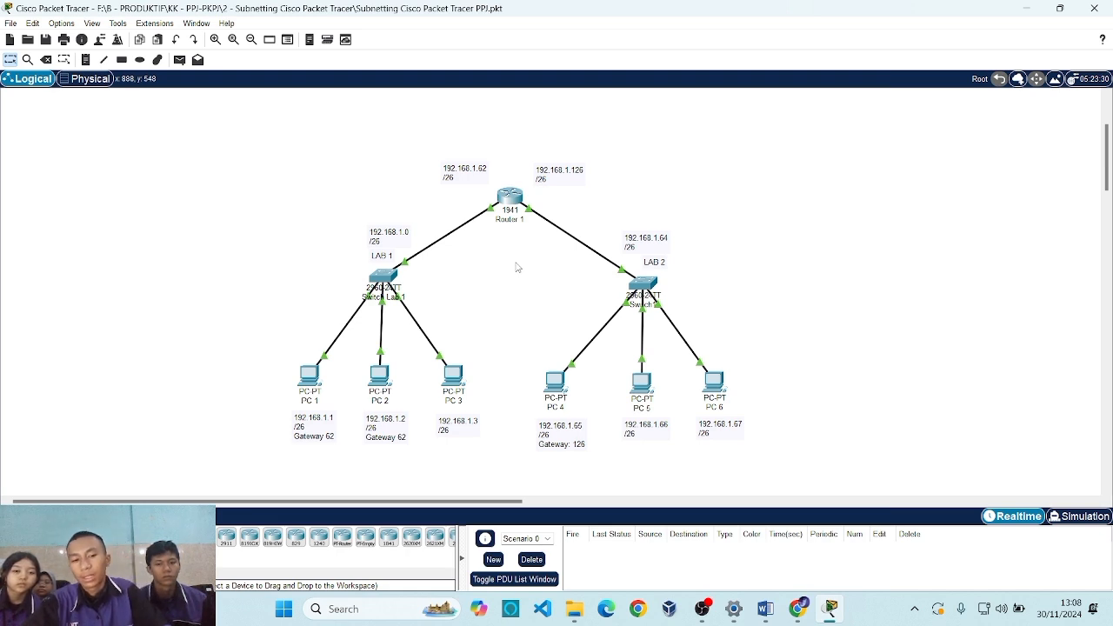
Switch to the PRAKTIKUM 2 document in Word and read the experiment steps and the tracert command notes
key("super+0")
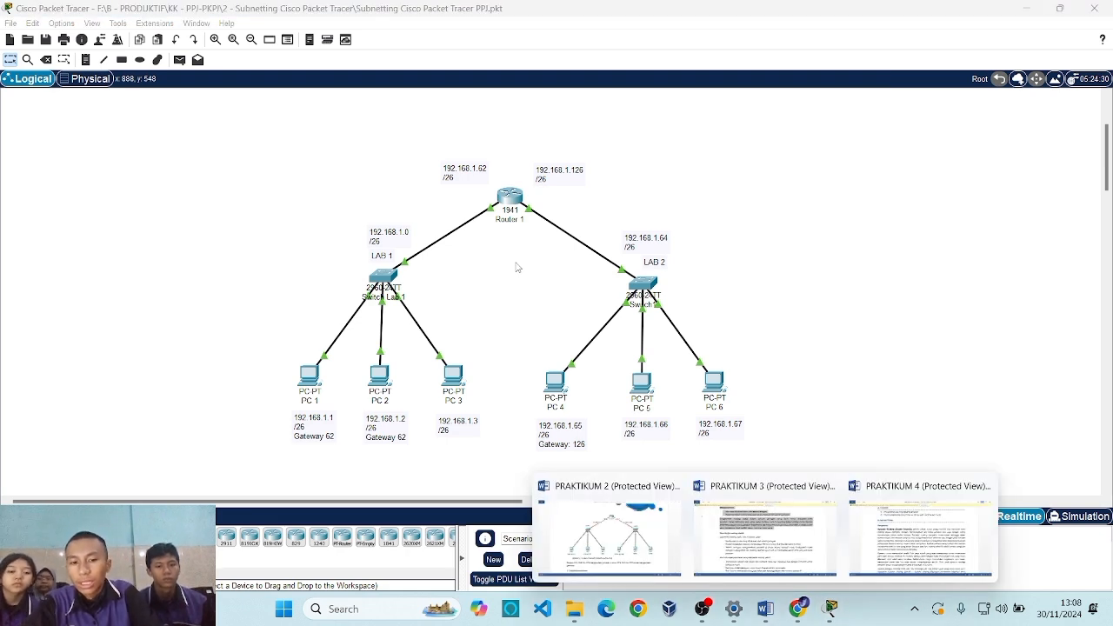
scroll(557, 296, "down", 5)
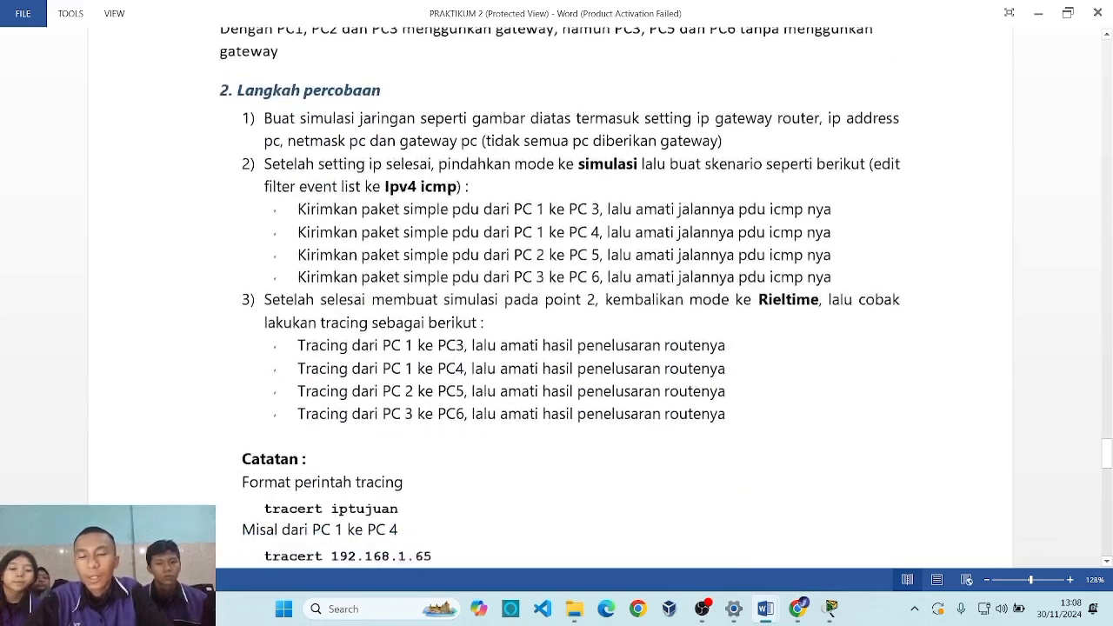
scroll(557, 295, "down", 1)
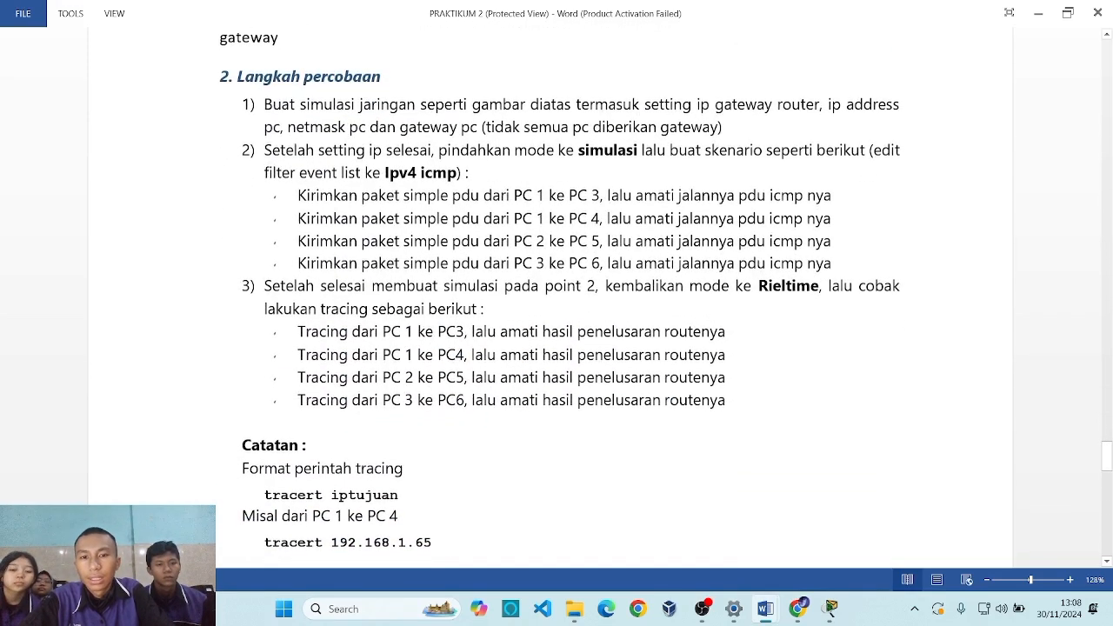
scroll(556, 295, "down", 3)
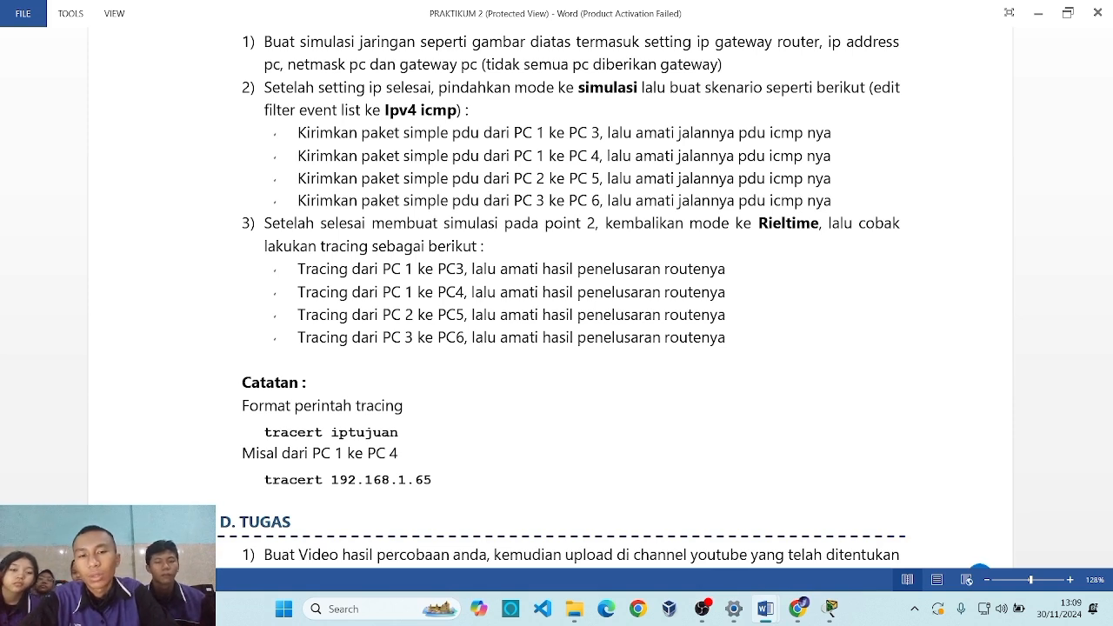
Switch to Cisco Packet Tracer and send simple PDUs from PC 1 to PC 3, PC 2 to PC 5, and PC 3 to PC 6
left_click(831, 607)
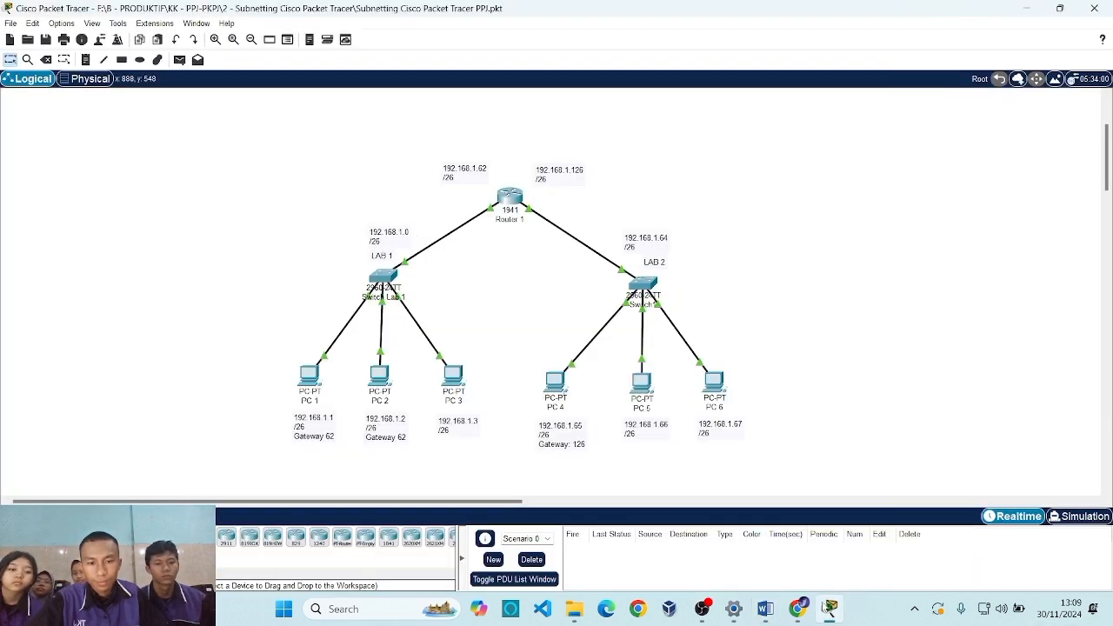
left_click(180, 59)
left_click(309, 381)
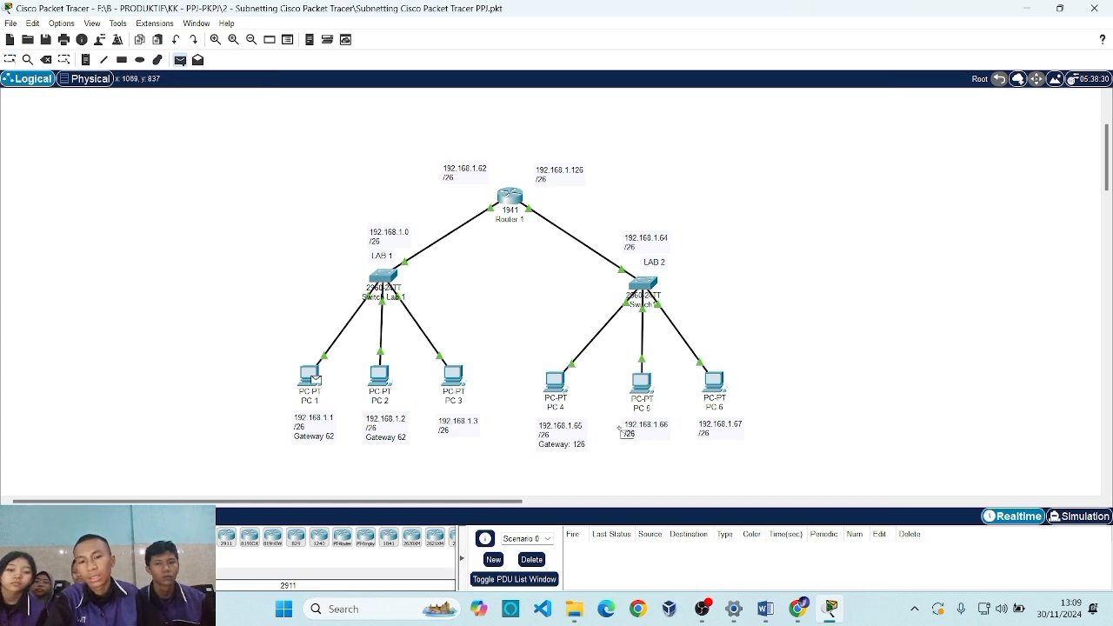
left_click(461, 378)
left_click(380, 376)
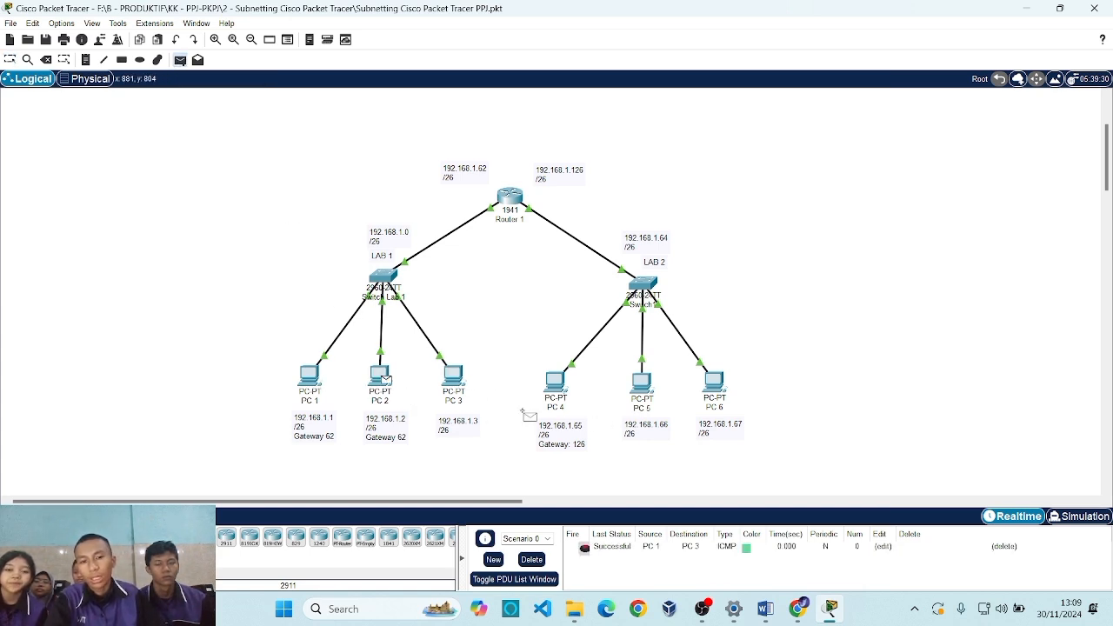
left_click(644, 383)
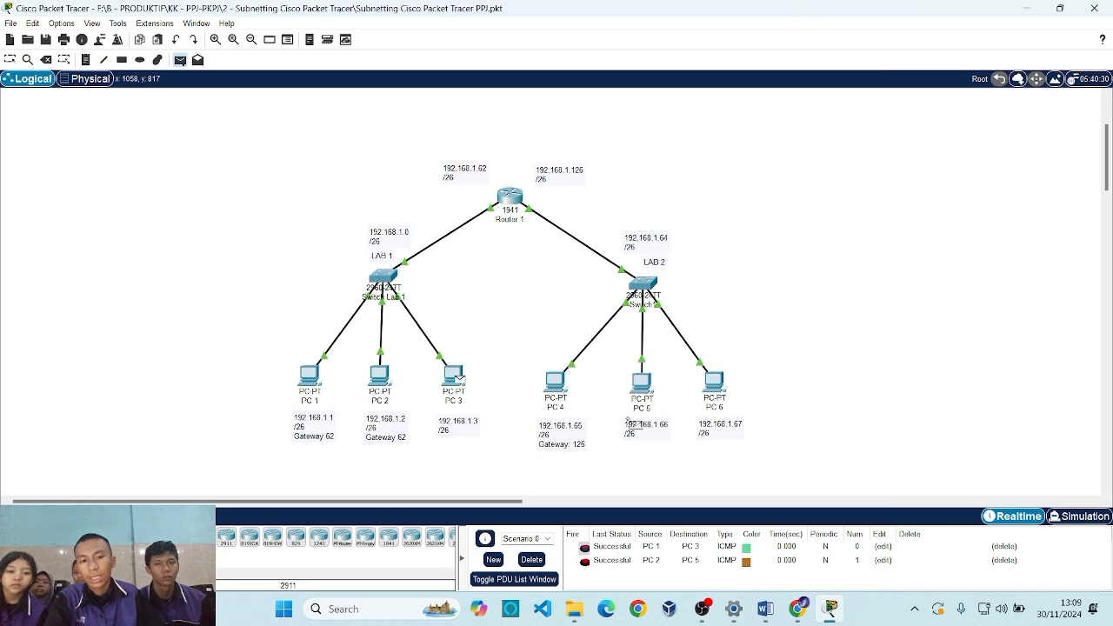
left_click(715, 387)
key("Escape")
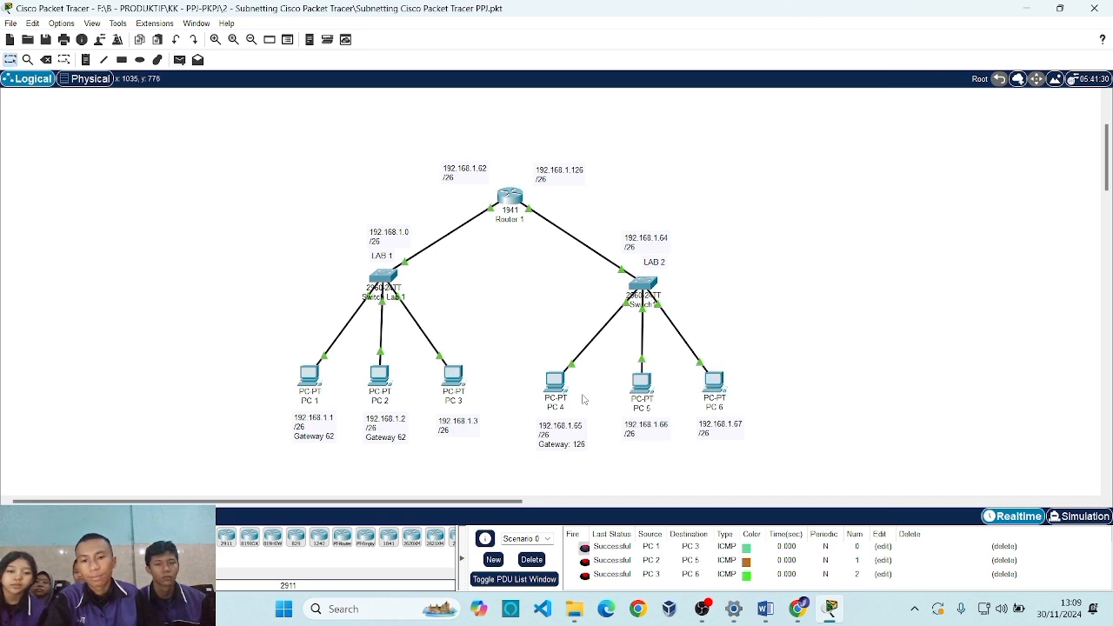
Send a simple PDU from PC 1 to PC 4 in Realtime mode
key("p")
left_click(307, 378)
left_click(555, 381)
key("Escape")
scroll(645, 562, "up", 1)
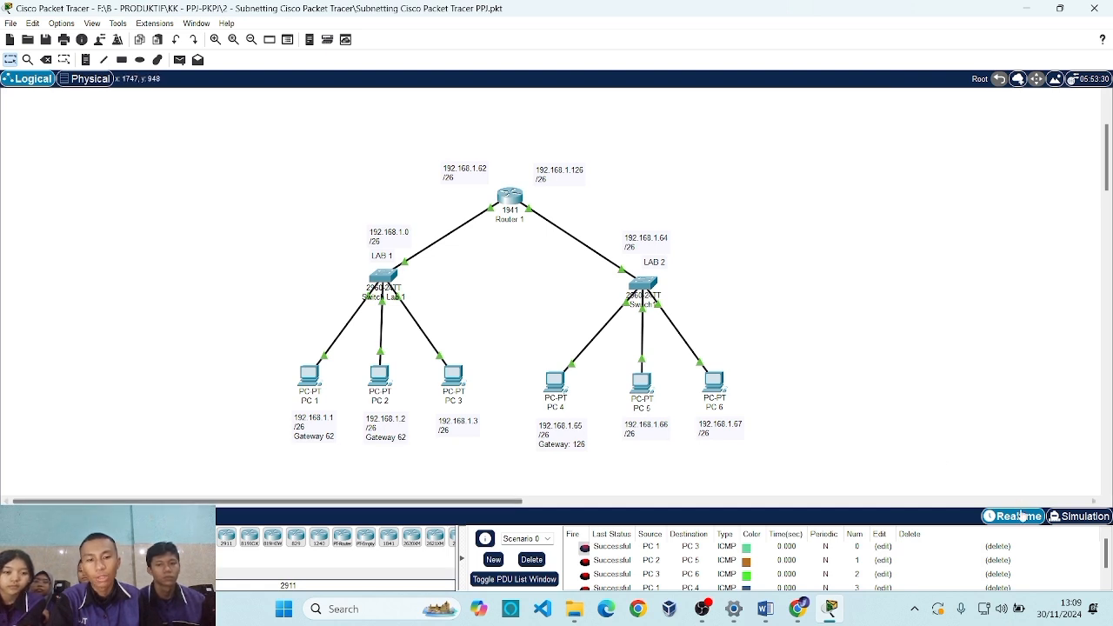
Delete the current scenario's PDUs and switch to Simulation mode
left_click(532, 559)
left_click(1078, 516)
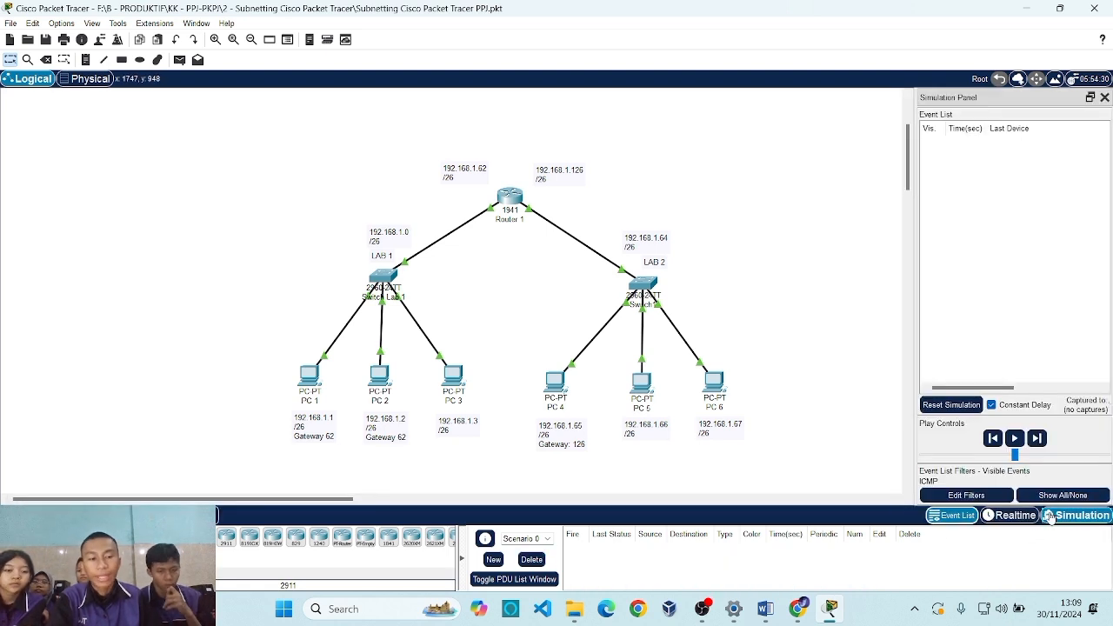
Add simple PDUs from PC 1 to PC 4, PC 1 to PC 3, PC 2 to PC 5, and PC 3 to PC 6 in the simulation
key("p")
left_click(308, 380)
left_click(555, 383)
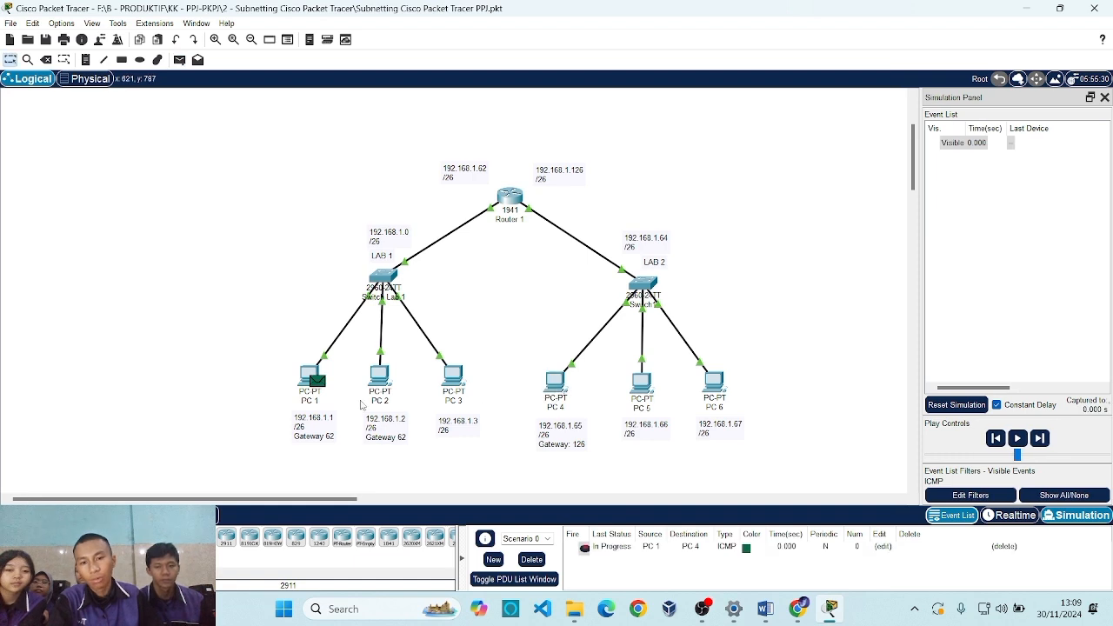
left_click(310, 374)
left_click(453, 376)
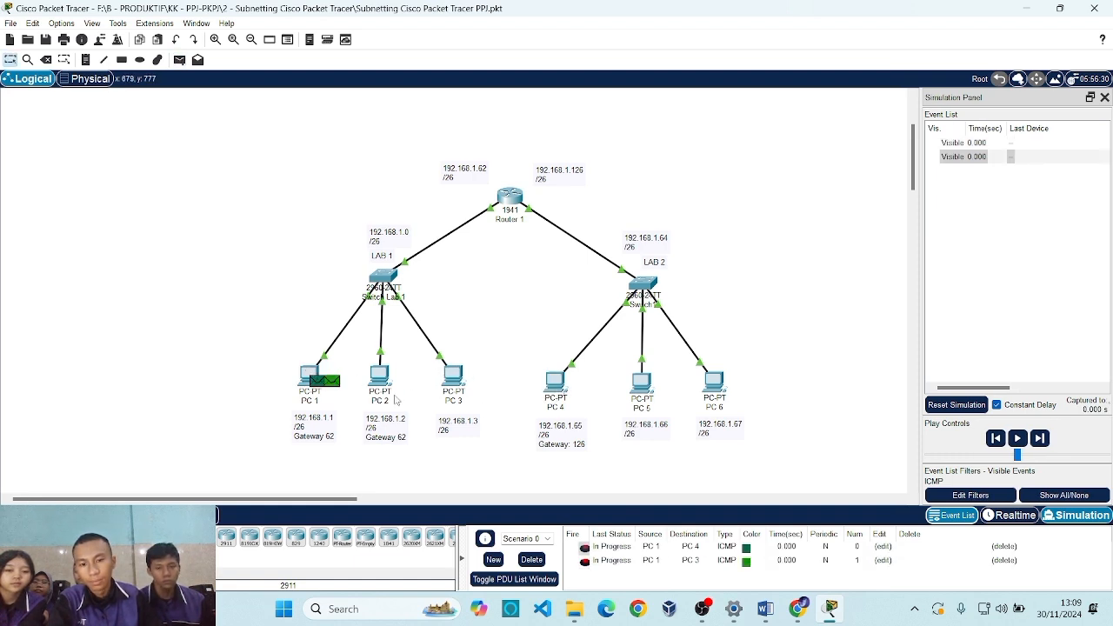
left_click(383, 375)
left_click(641, 382)
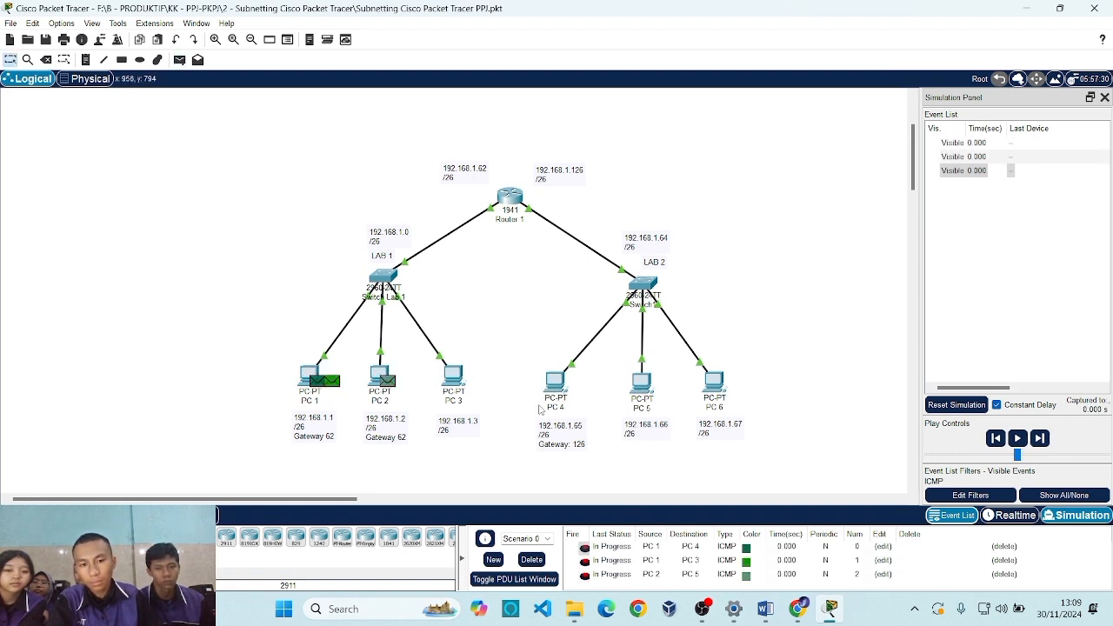
left_click(715, 380)
Raise the simulation's playback speed to near maximum and play it, clearing the event list once the buffer is full
left_click(1098, 457)
left_click(1098, 456)
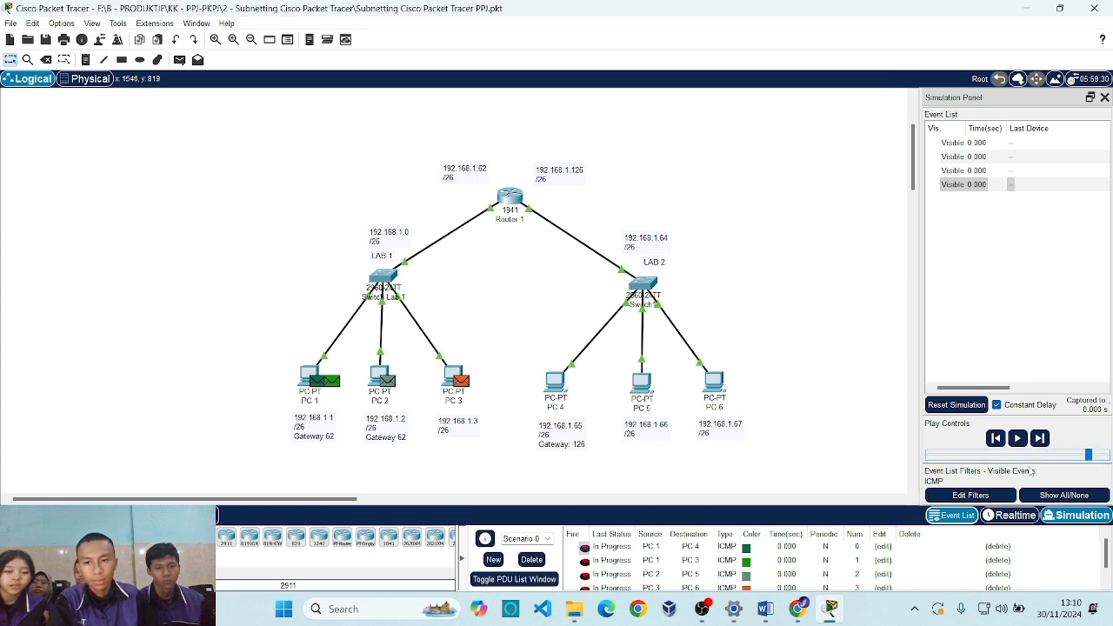
left_click(1023, 445)
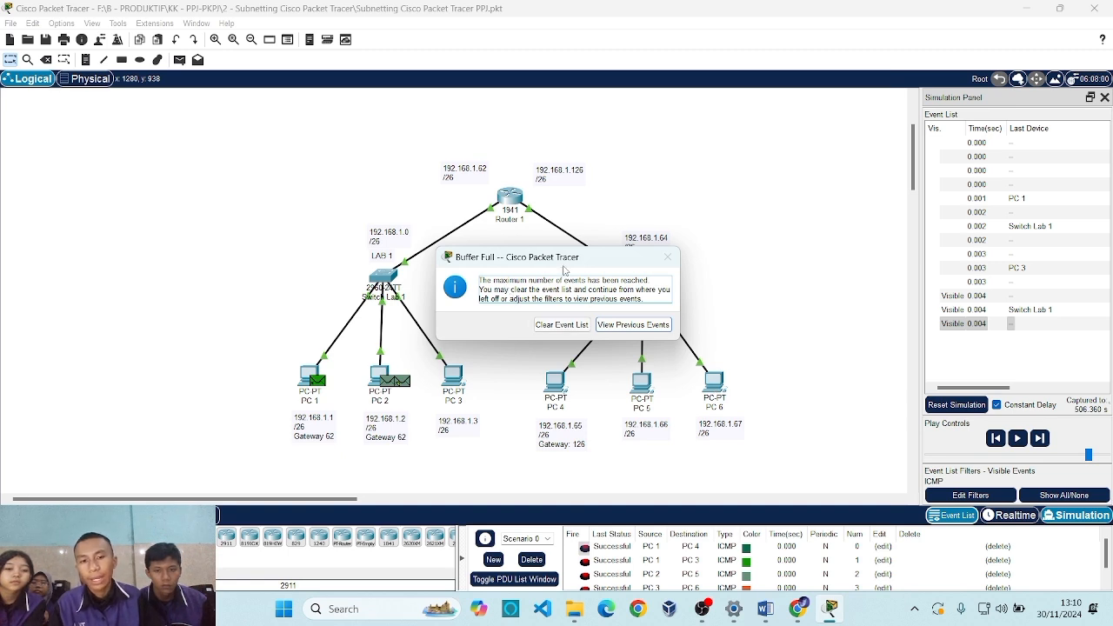
left_click(580, 325)
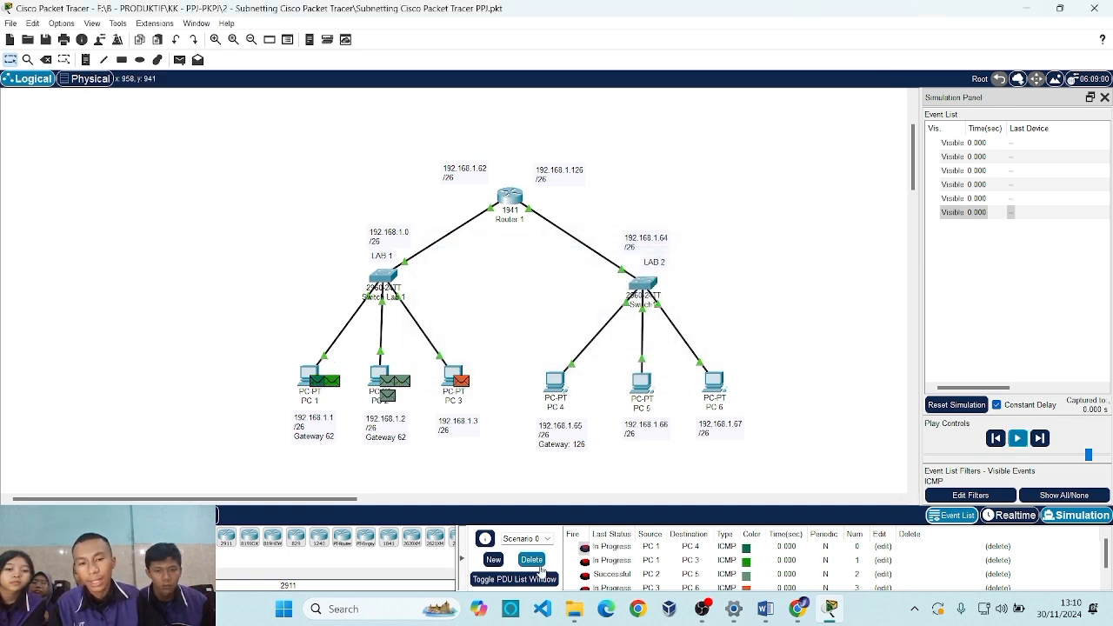
Delete the simulated PDUs and return to Realtime mode
left_click(541, 558)
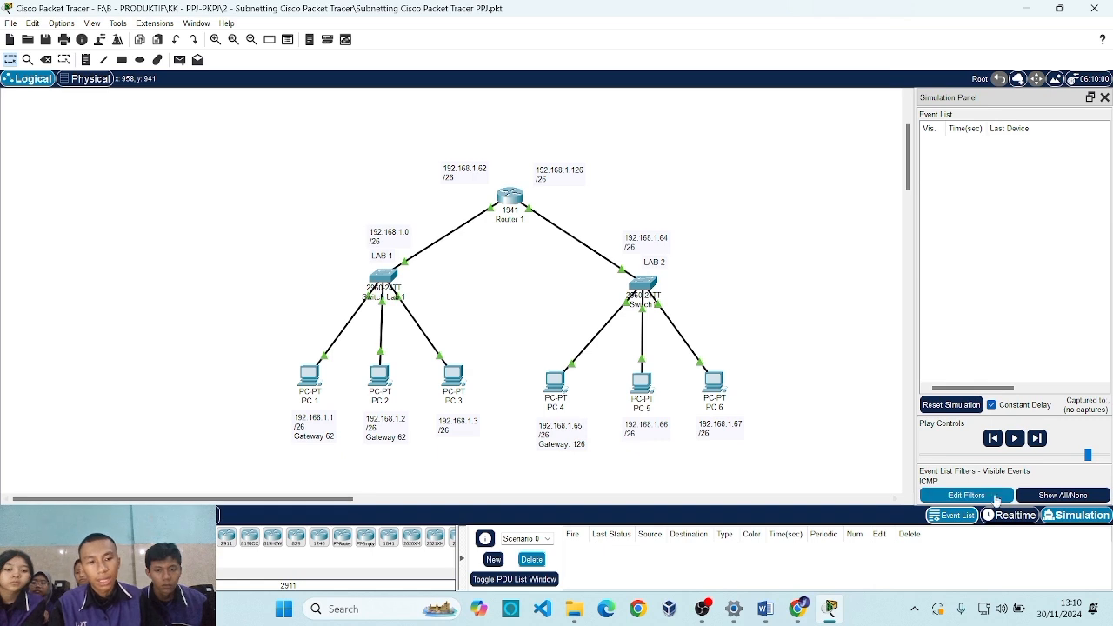
left_click(1023, 518)
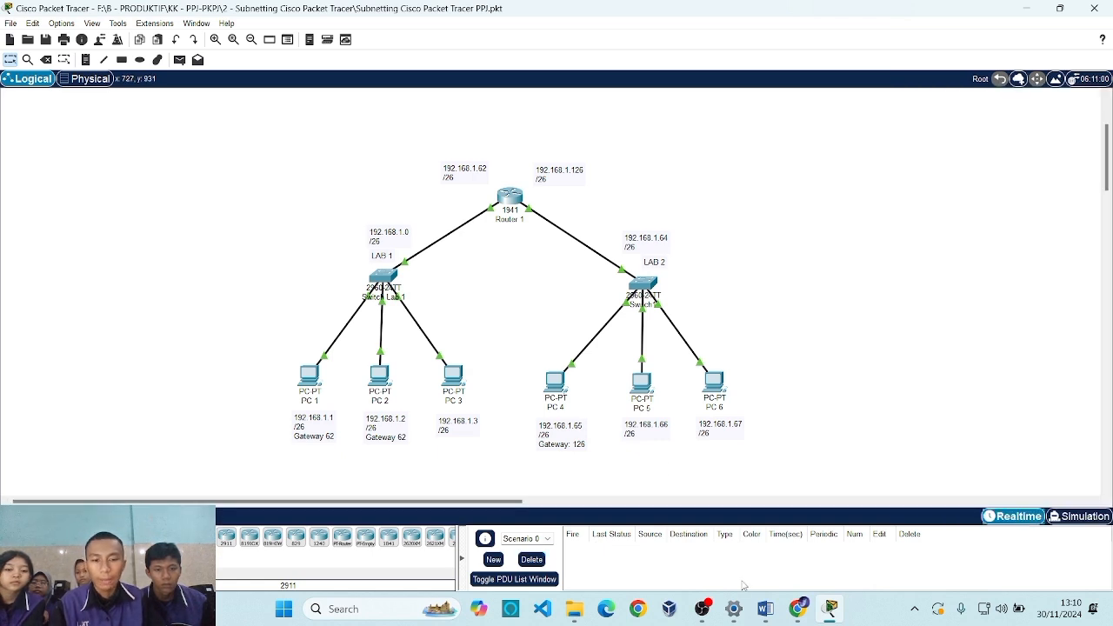
Switch to the PRAKTIKUM 2 document in Word and check the tracing instructions in step 3 and the tracert format
mouse_move(789, 602)
left_click(608, 531)
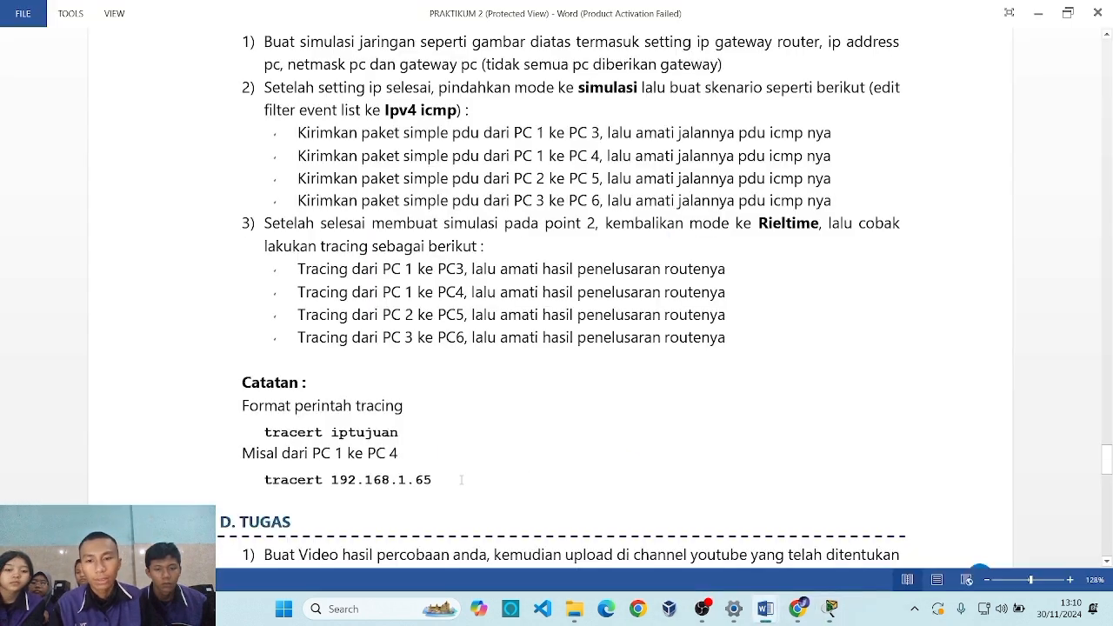
scroll(450, 235, "down", 1)
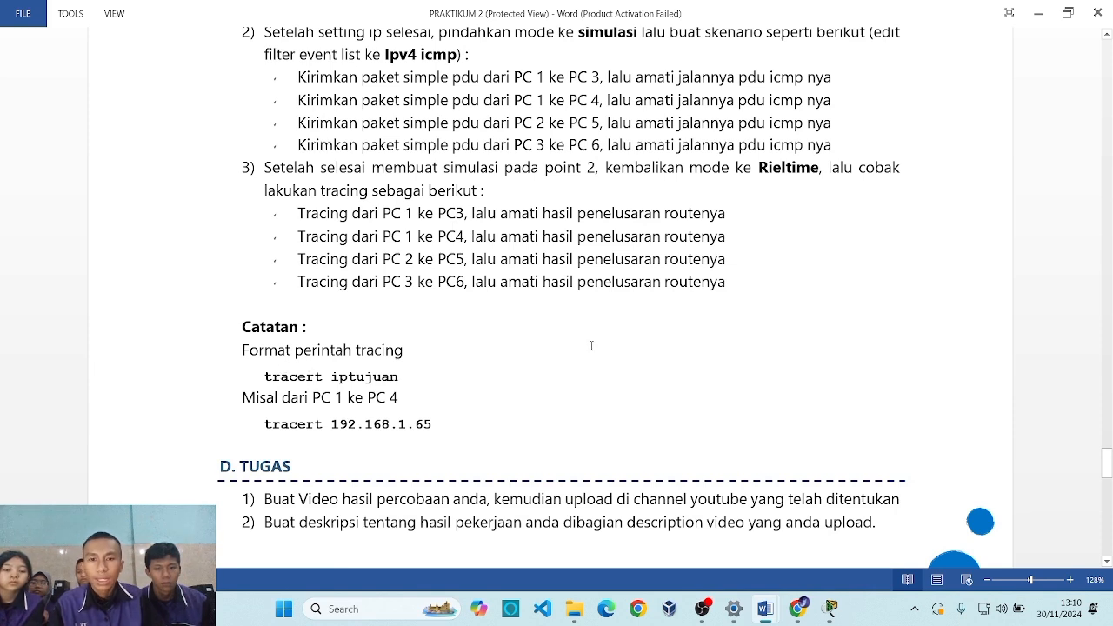
Return to Packet Tracer and open PC 1's Command Prompt, moving its window aside to reveal the topology
left_click(1039, 13)
left_click(311, 374)
left_click(456, 113)
left_click(495, 113)
left_click(729, 176)
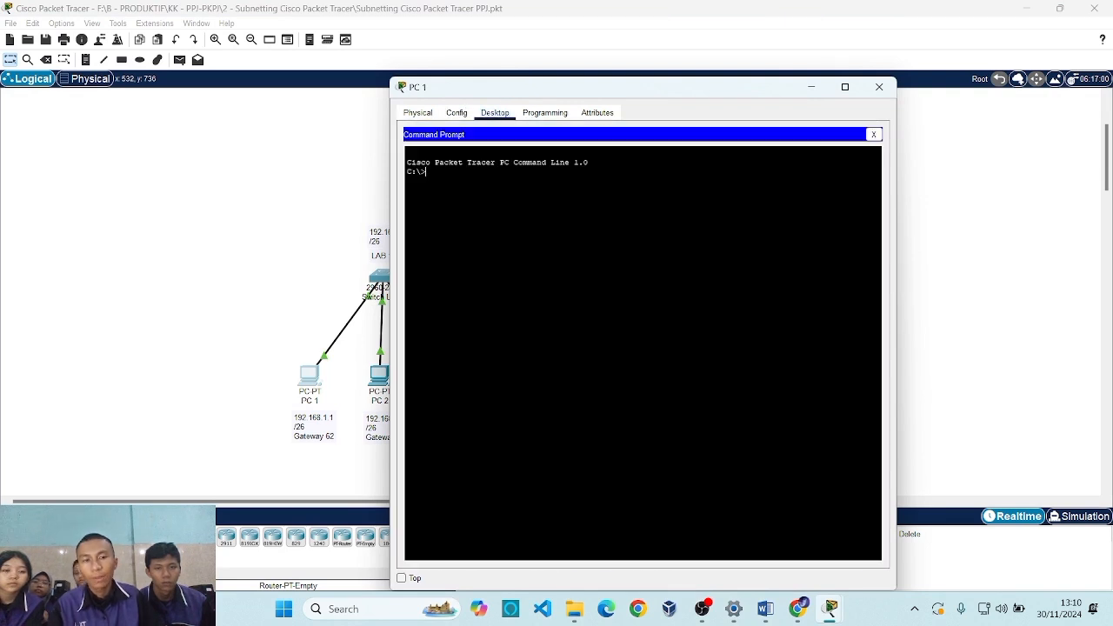
left_click_drag(705, 93, 932, 87)
Trace the route from PC 1 to PC 3 with tracert 192.168.1.3
type("t")
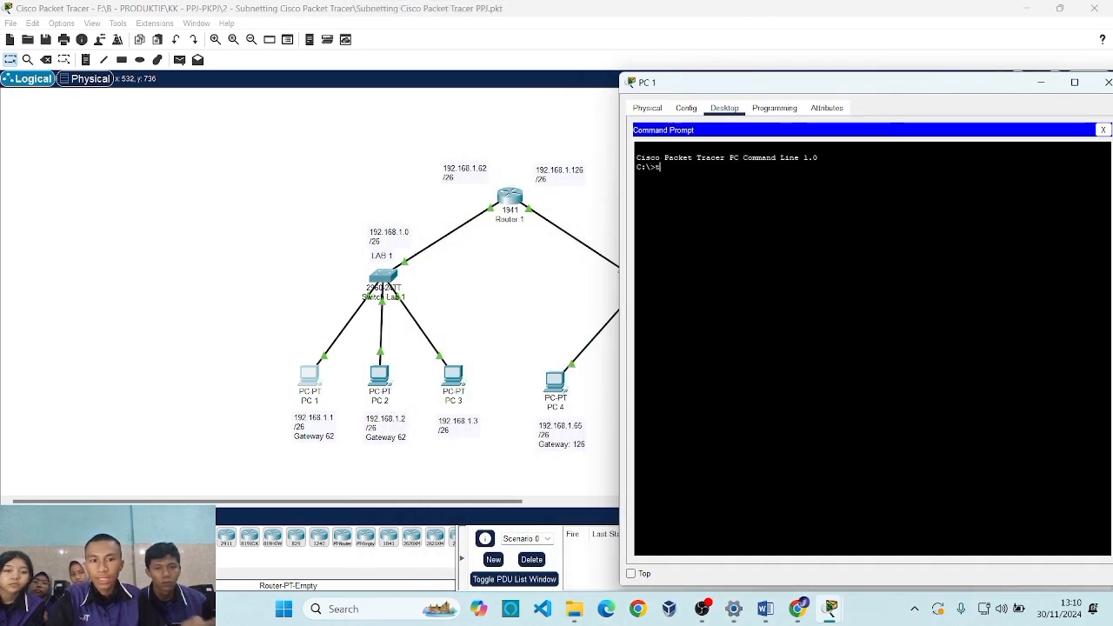
type("racert 192.168.")
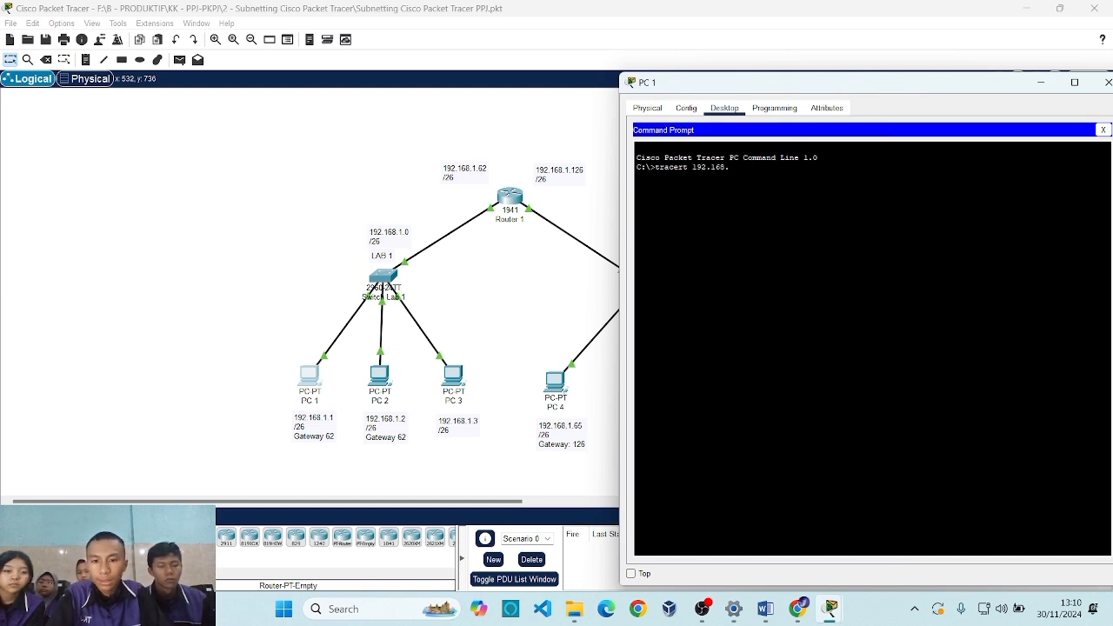
type("1.")
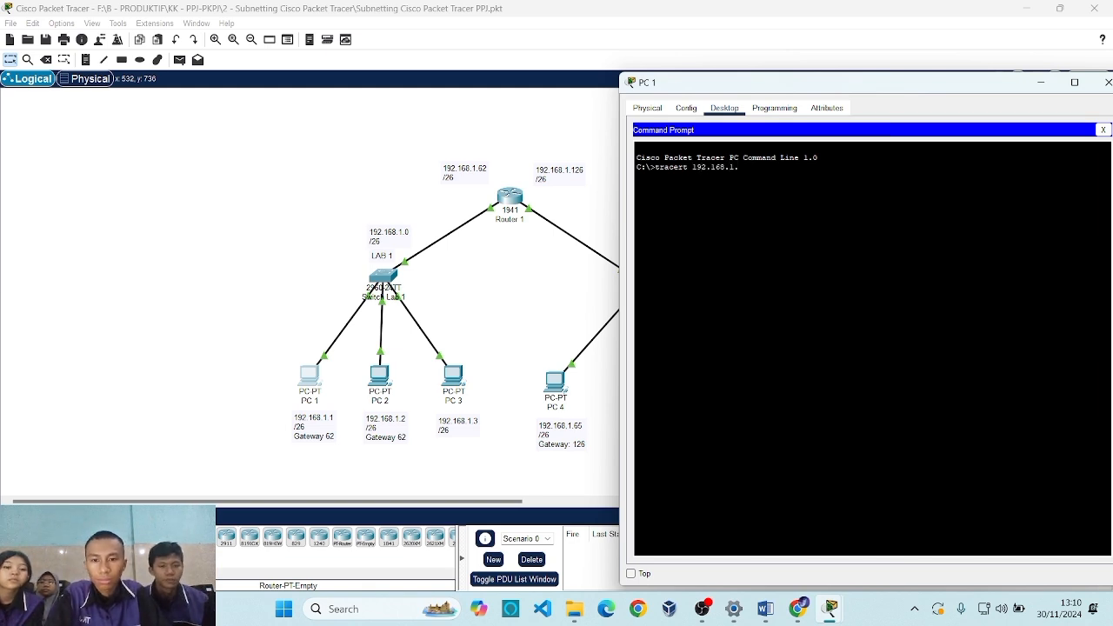
type("3")
key("Return")
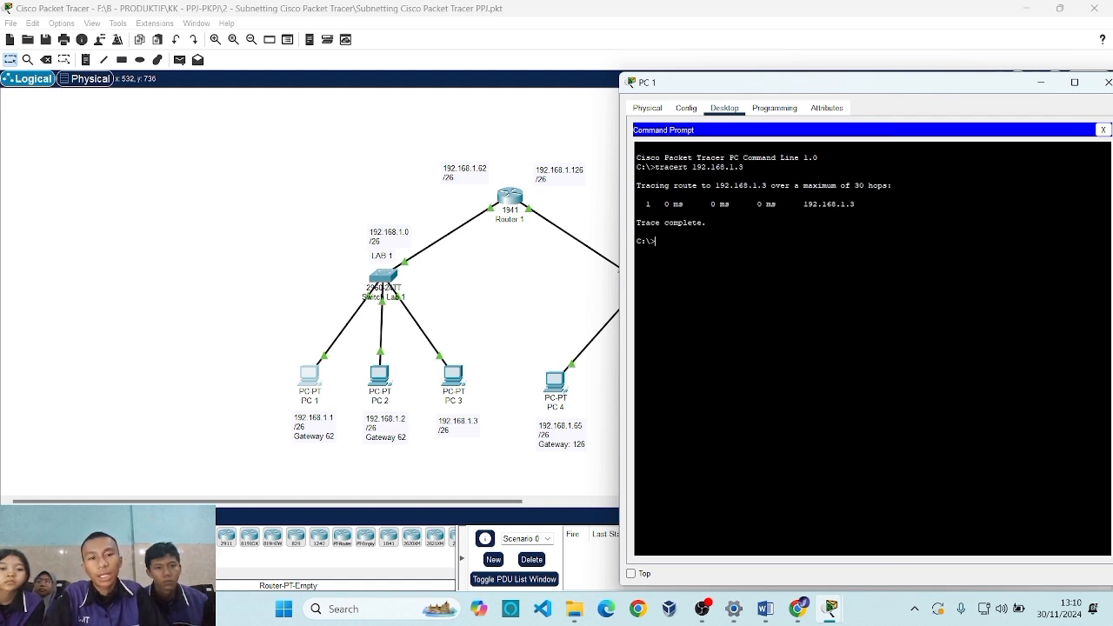
left_click_drag(637, 223, 664, 222)
left_click(637, 232)
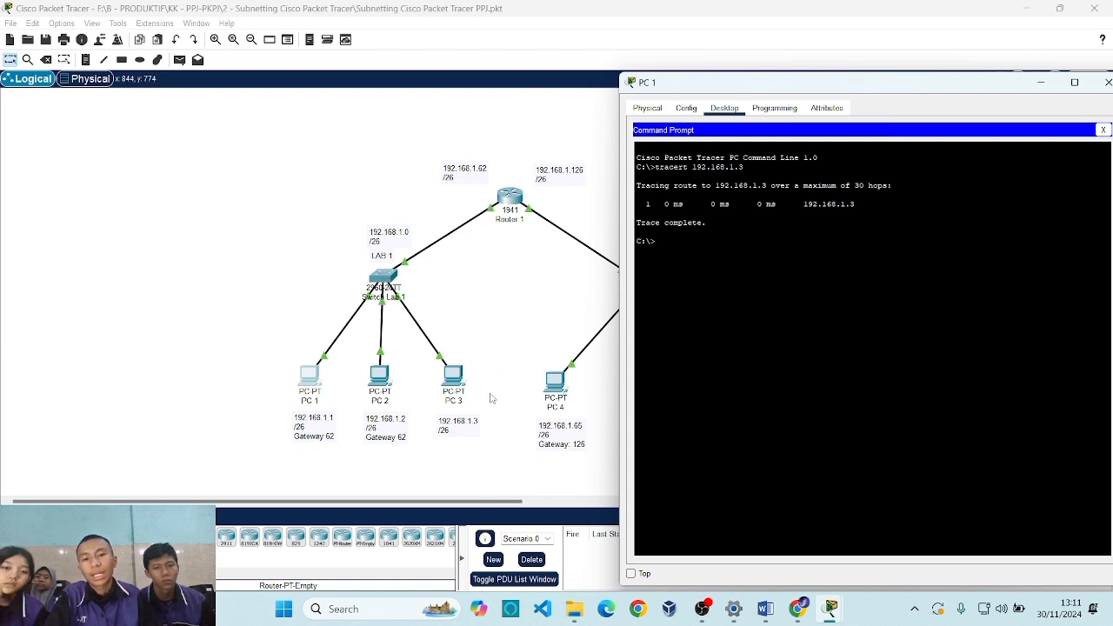
Trace the route from PC 1 to PC 4 with tracert 192.168.1.65, keeping the PC window clear of the topology
key("Up")
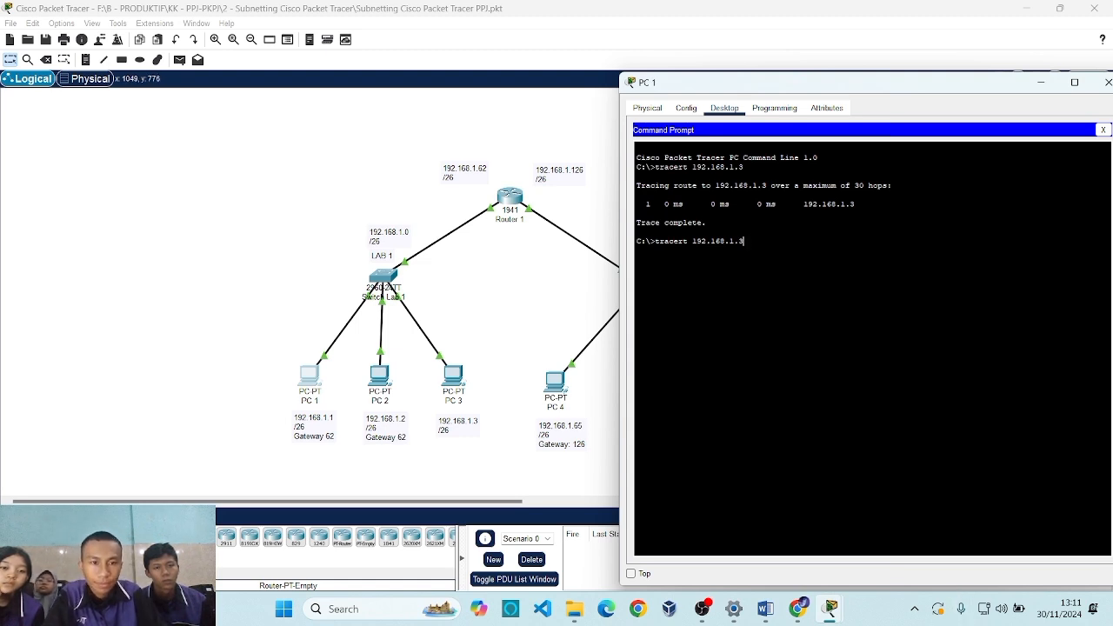
type("65")
key("Return")
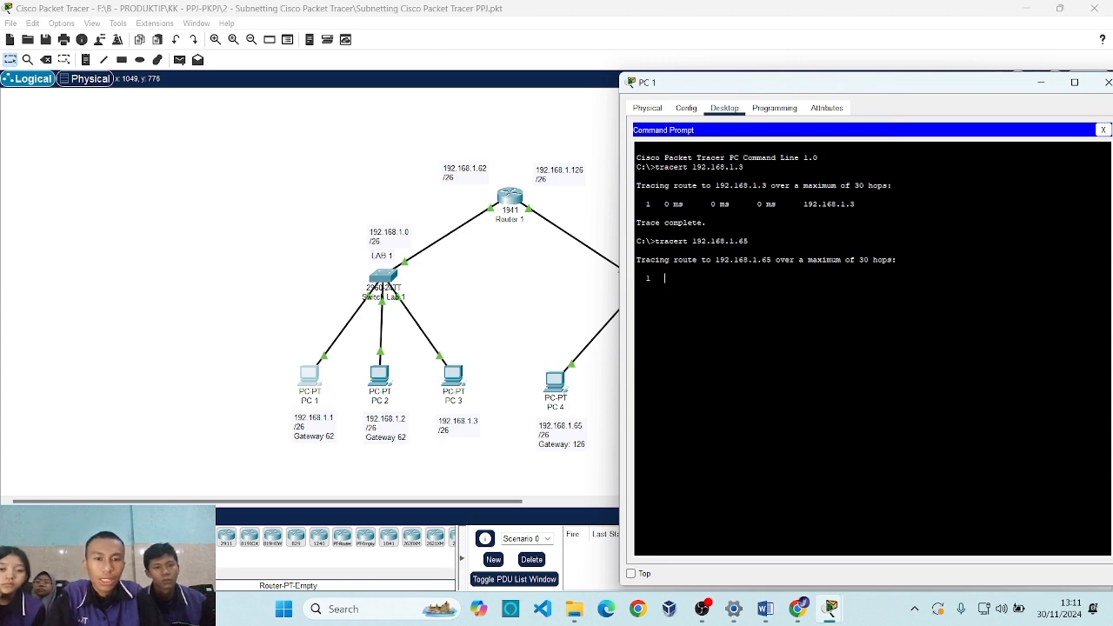
left_click_drag(745, 90, 766, 68)
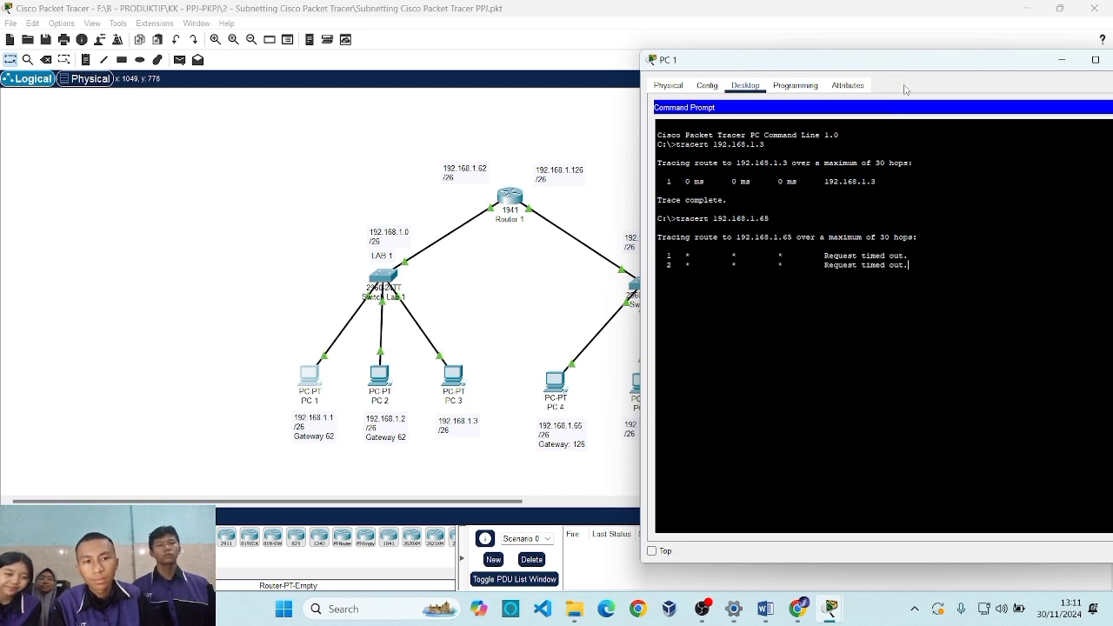
Arrange the topology and PC 1's Command Prompt side by side, with both labs fully in view
left_click_drag(897, 55, 859, 29)
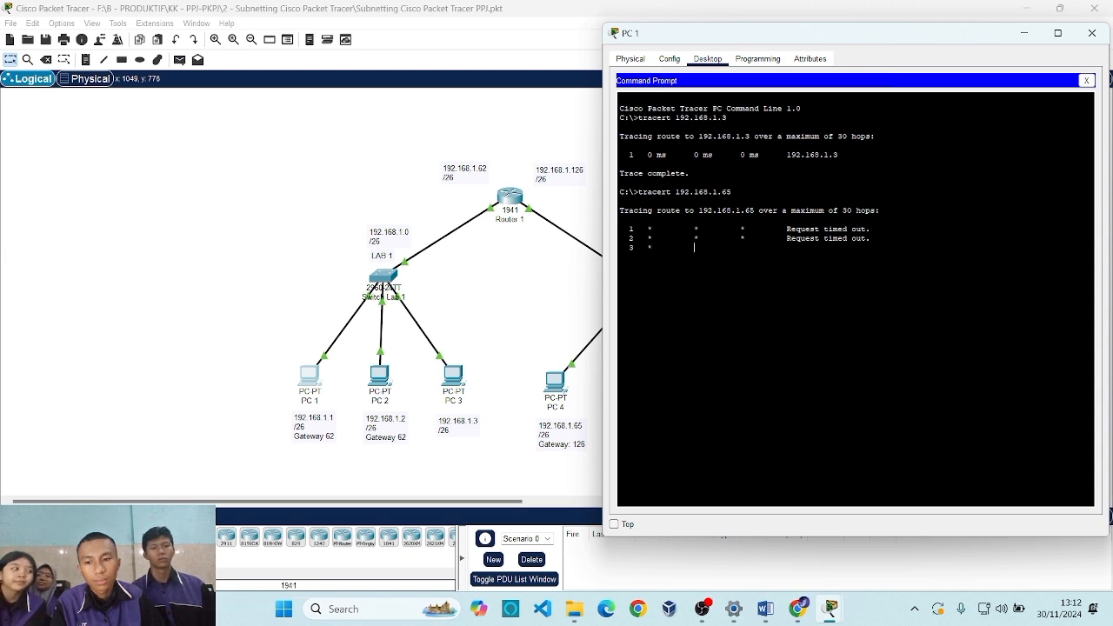
left_click(196, 535)
left_click(820, 616)
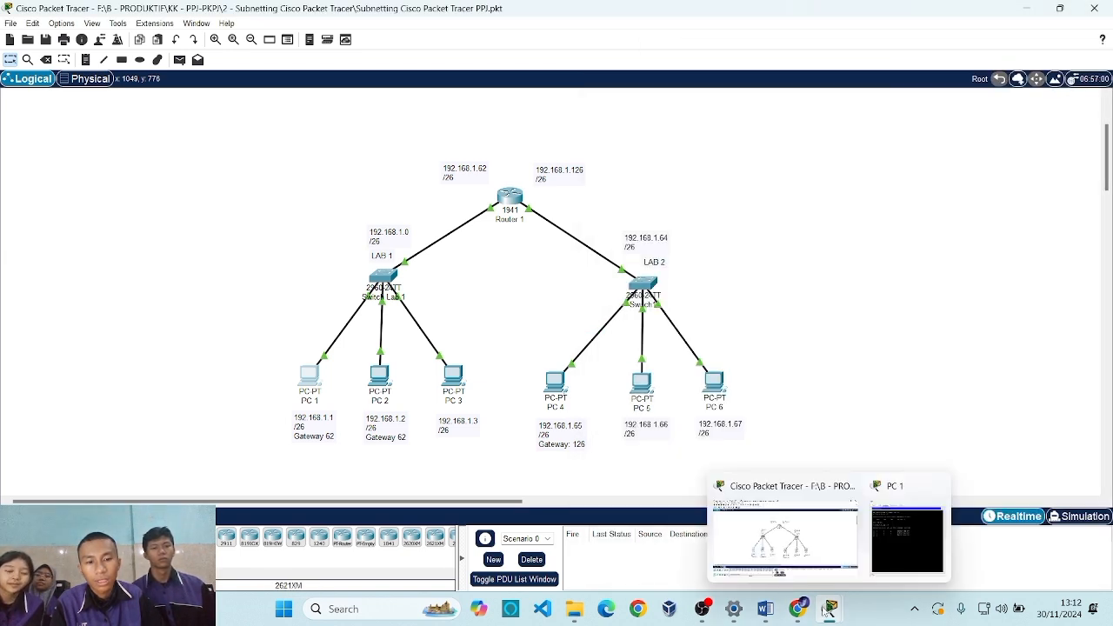
left_click(907, 535)
left_click_drag(848, 34, 1111, 39)
left_click(138, 122)
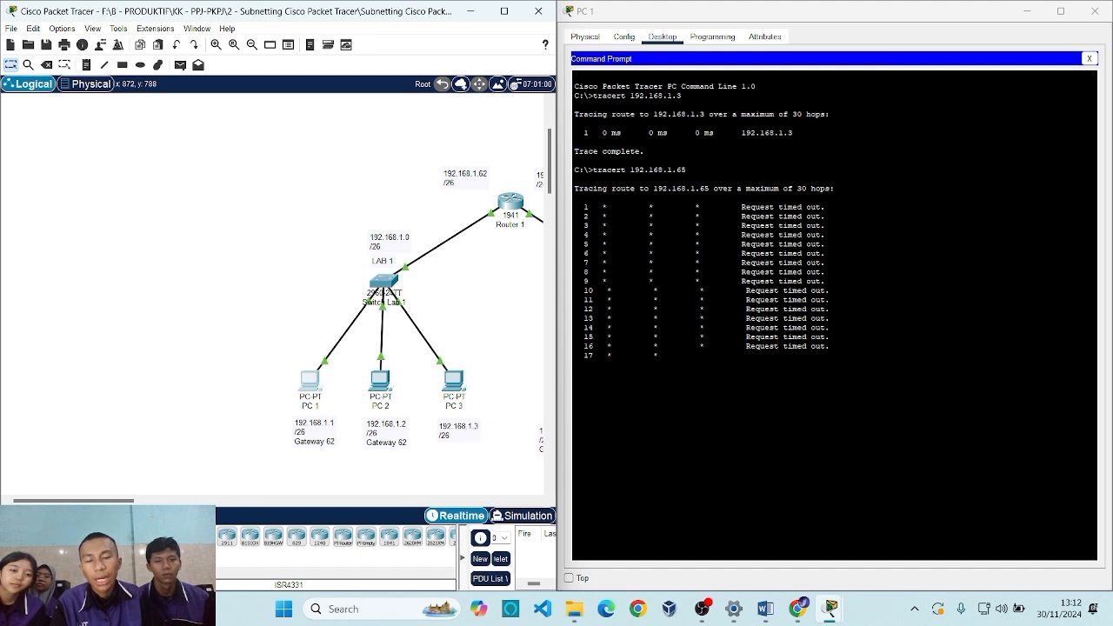
left_click_drag(102, 501, 156, 501)
left_click(654, 465)
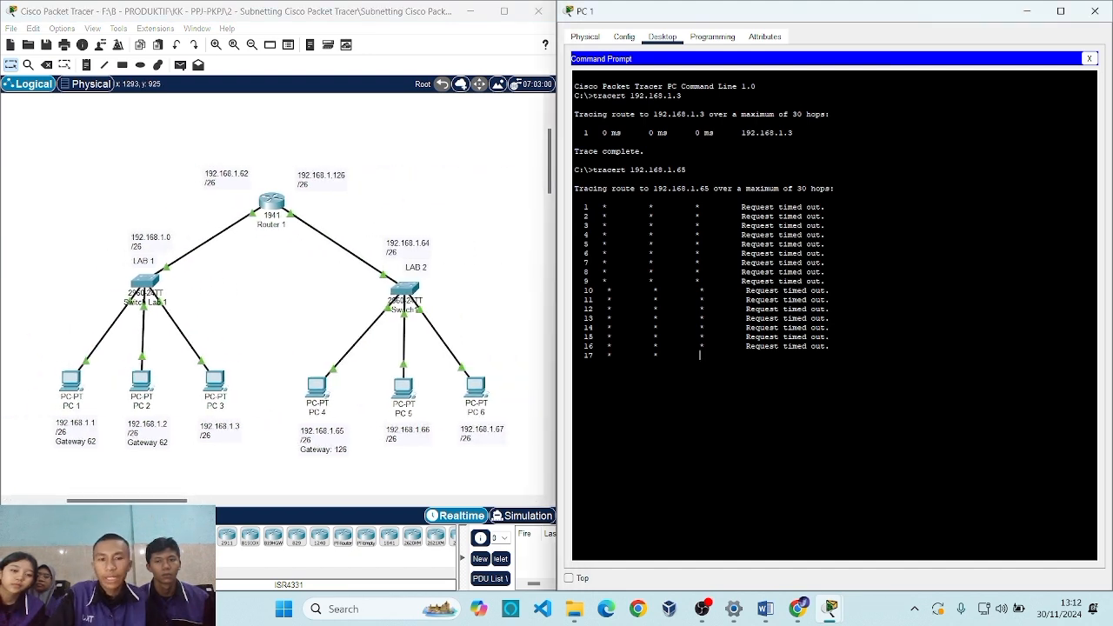
Stop the running trace to 192.168.1.65 in PC 1's Command Prompt and review its hop output
key("ctrl+c")
key("Return")
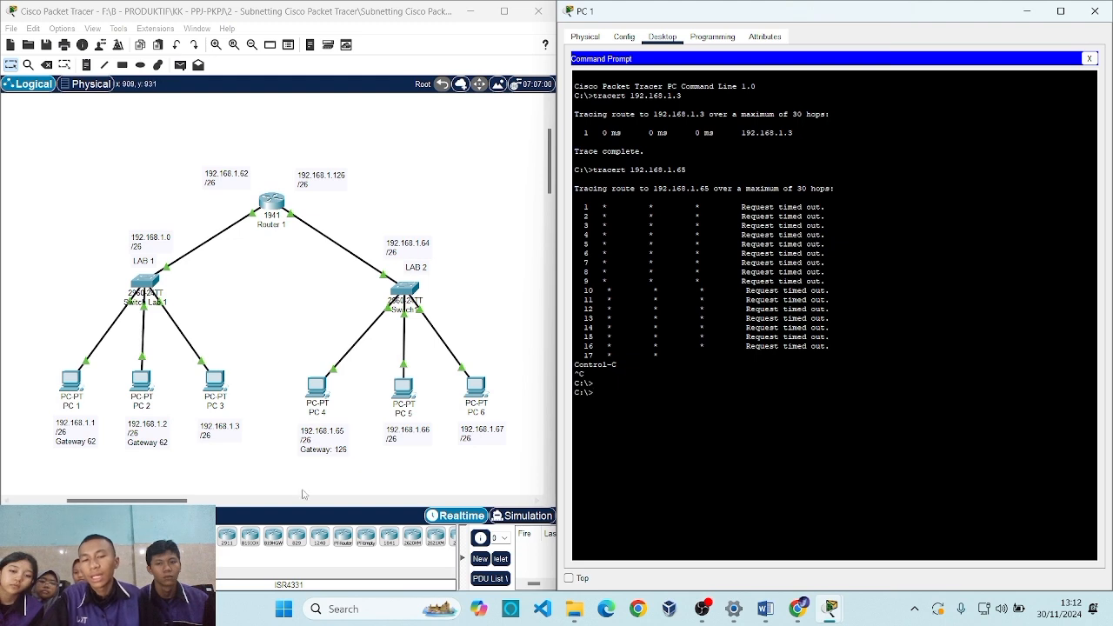
left_click_drag(701, 358, 576, 198)
left_click(671, 296)
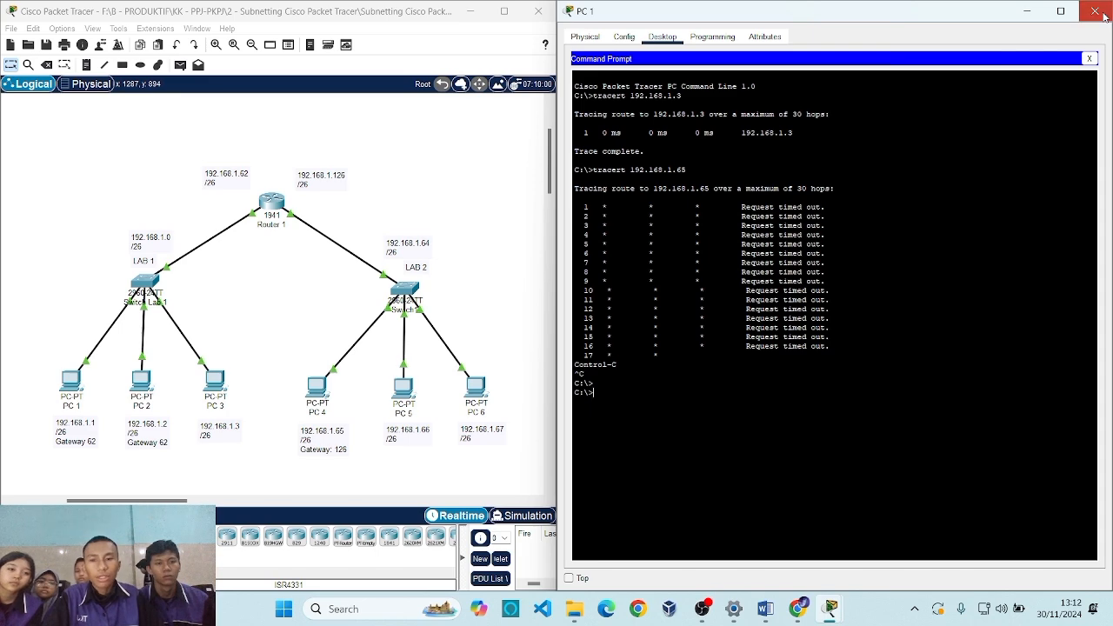
Open PC 2, close PC 1's window, and place PC 2's window beside the topology
left_click(504, 11)
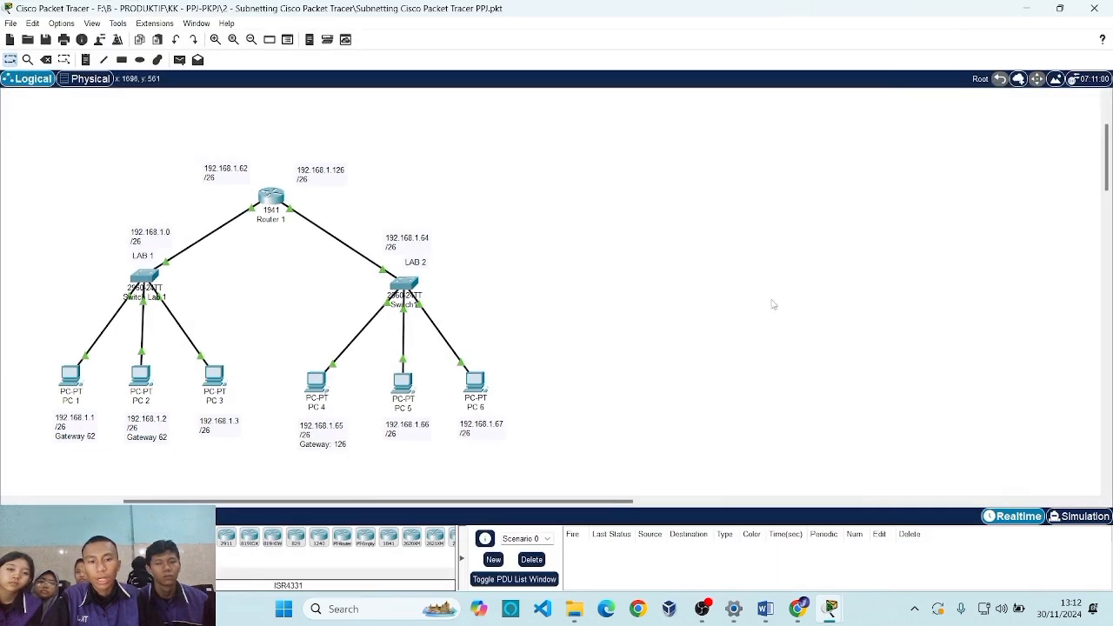
left_click(139, 374)
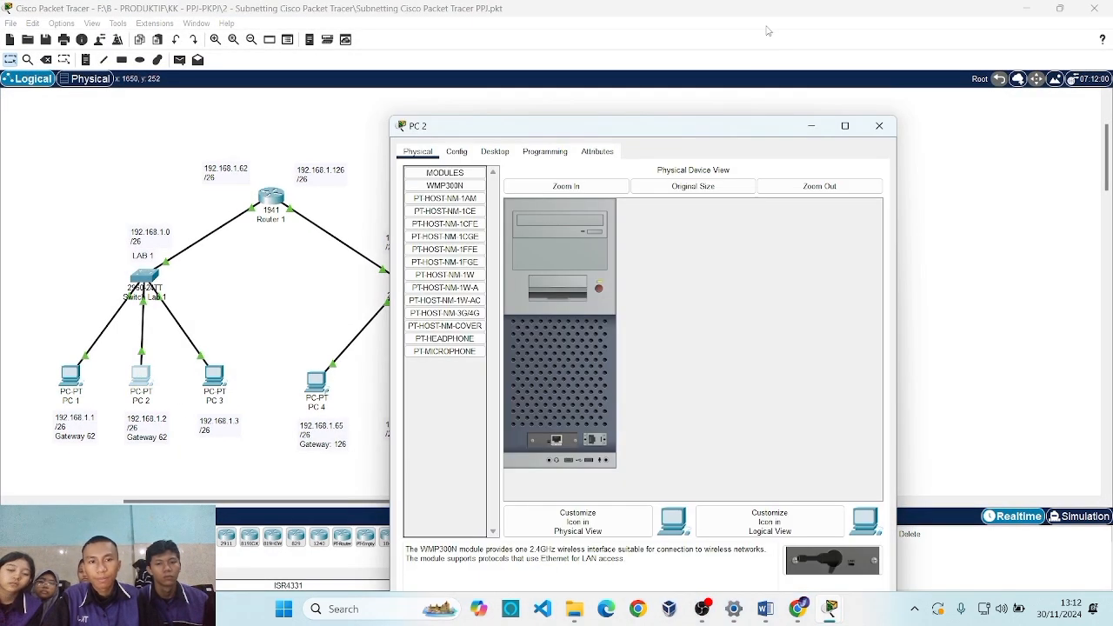
left_click_drag(768, 8, 1, 314)
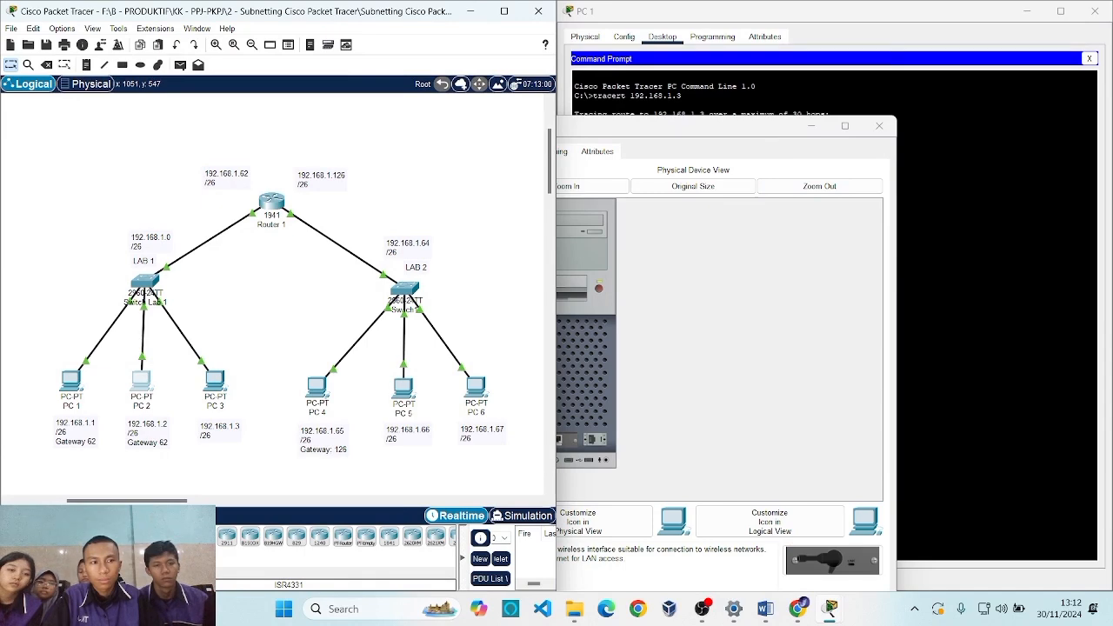
left_click(948, 142)
left_click(1095, 11)
left_click_drag(857, 116, 1112, 114)
Open the Command Prompt on PC 2
left_click(624, 36)
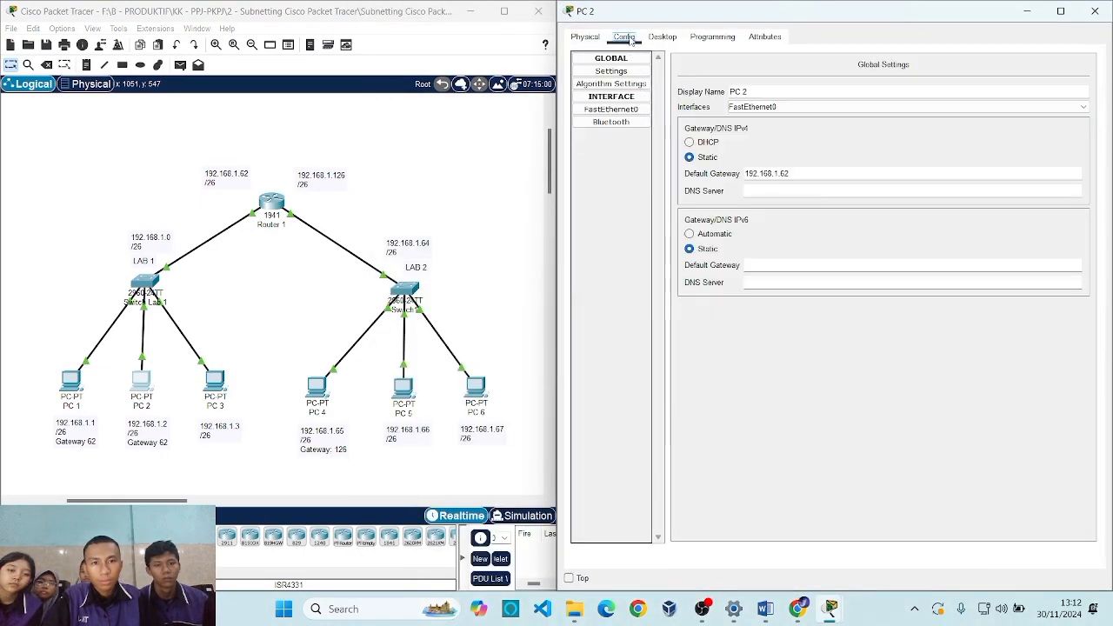
left_click(662, 36)
left_click(859, 94)
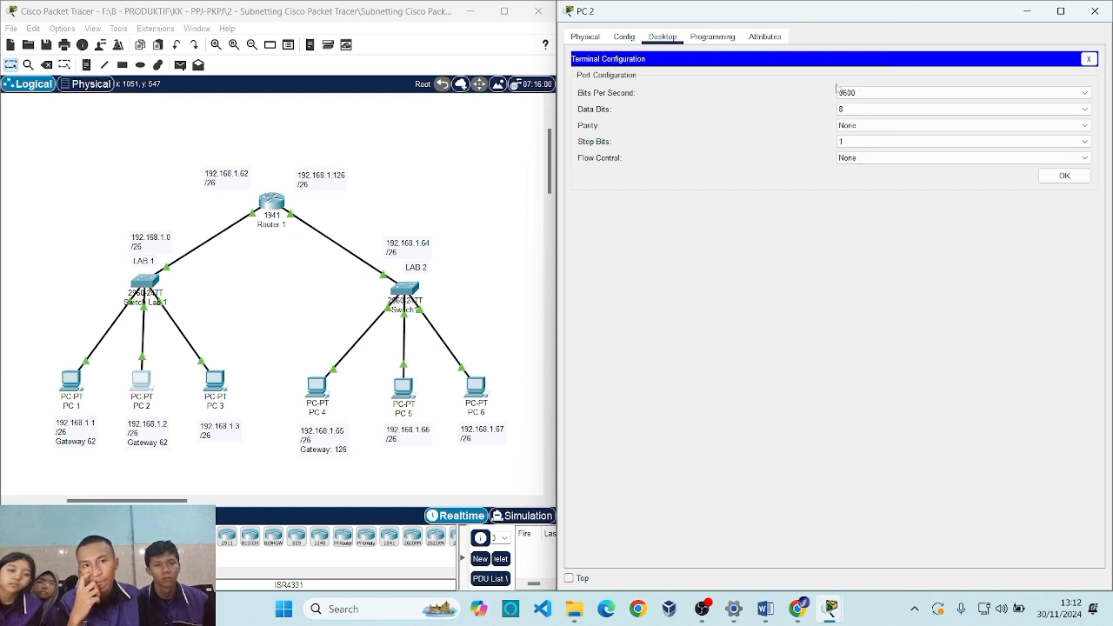
left_click(1089, 58)
left_click(945, 94)
Trace the route from PC 2 to PC 5 with tracert 192.168.1.66
type("trac")
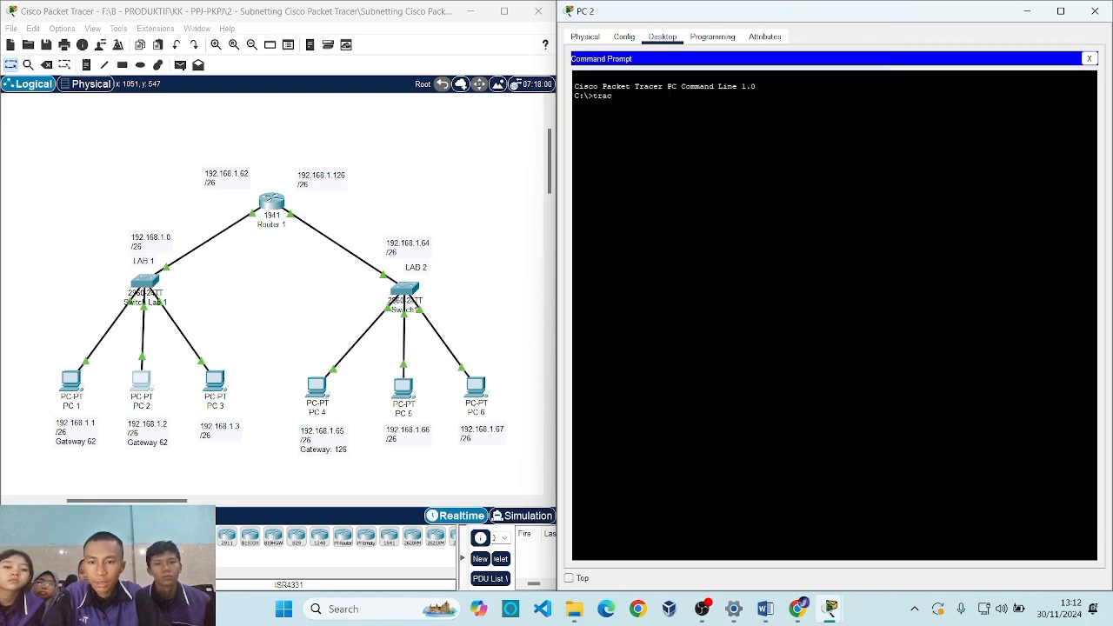
type("rt")
key("BackSpace")
key("BackSpace")
key("BackSpace")
key("BackSpace")
key("BackSpace")
type("racert")
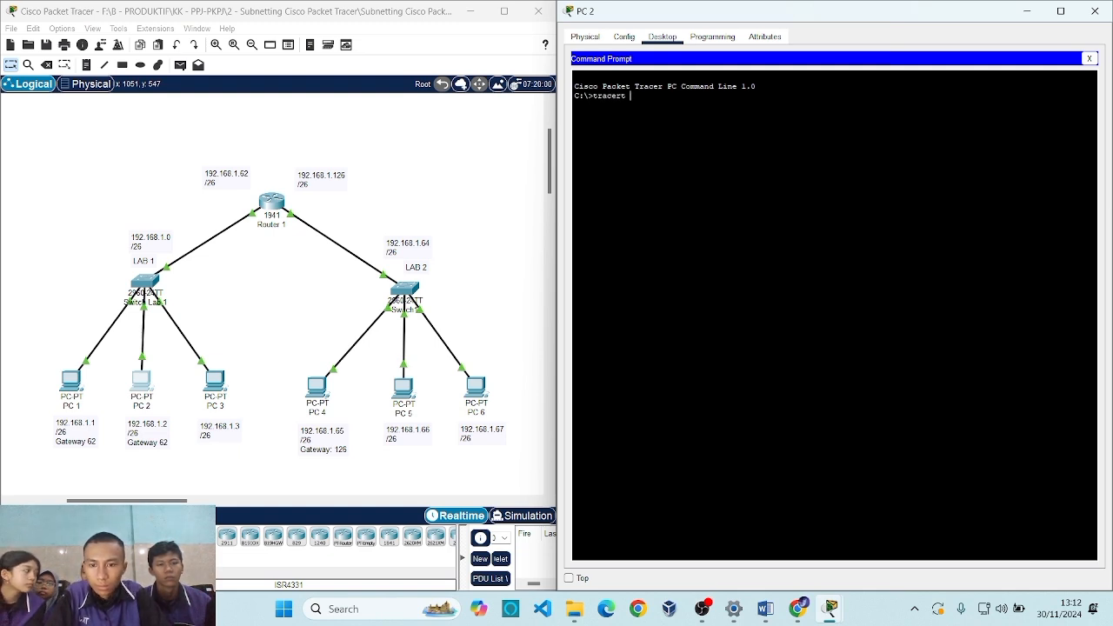
type(" 192.168.")
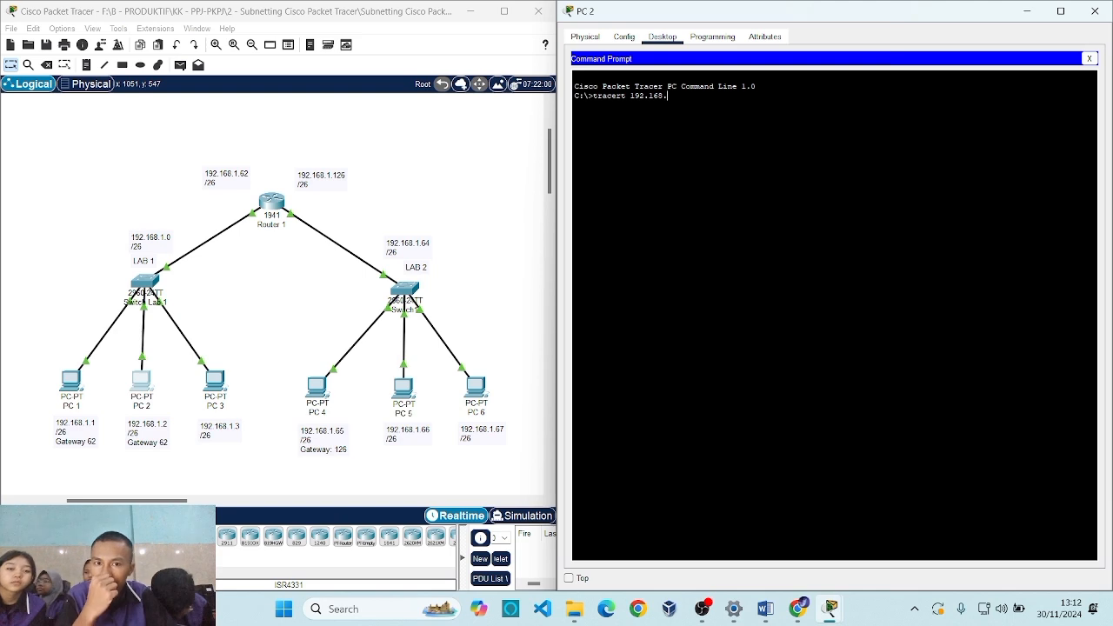
type("1.66")
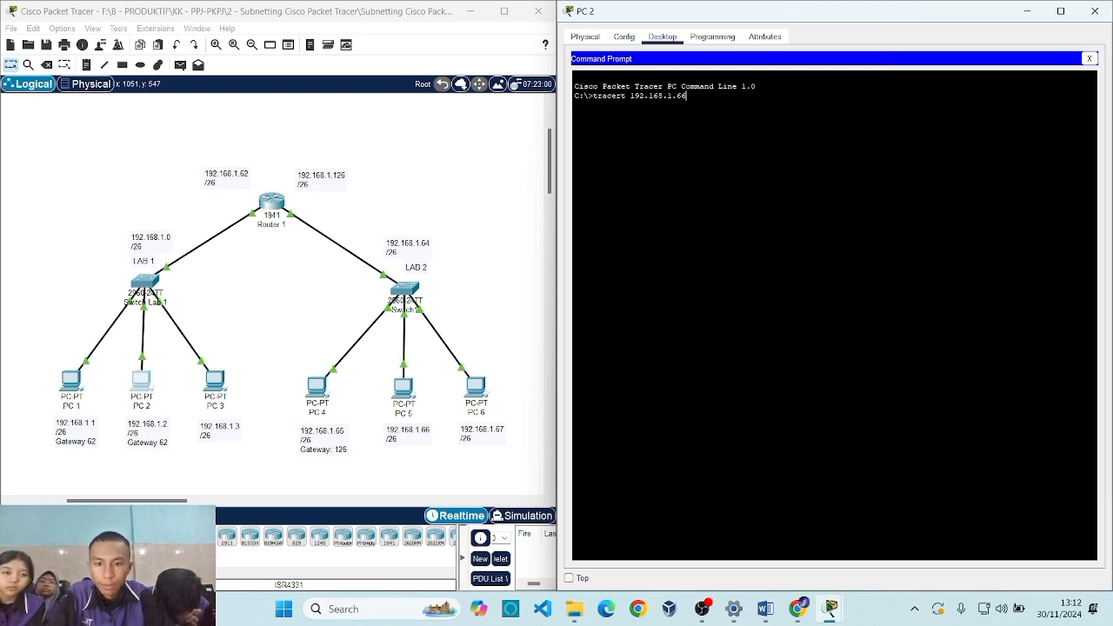
key("Return")
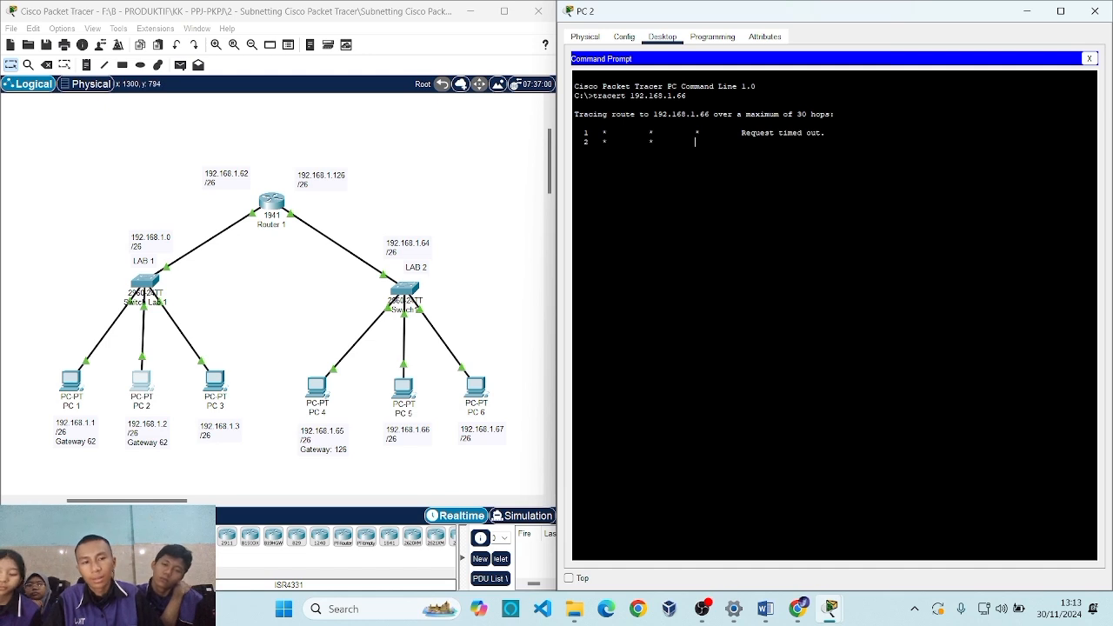
Test delivery of a simple PDU from PC 1 to PC 5 in the maximized topology, and delete the scenario
left_click(503, 11)
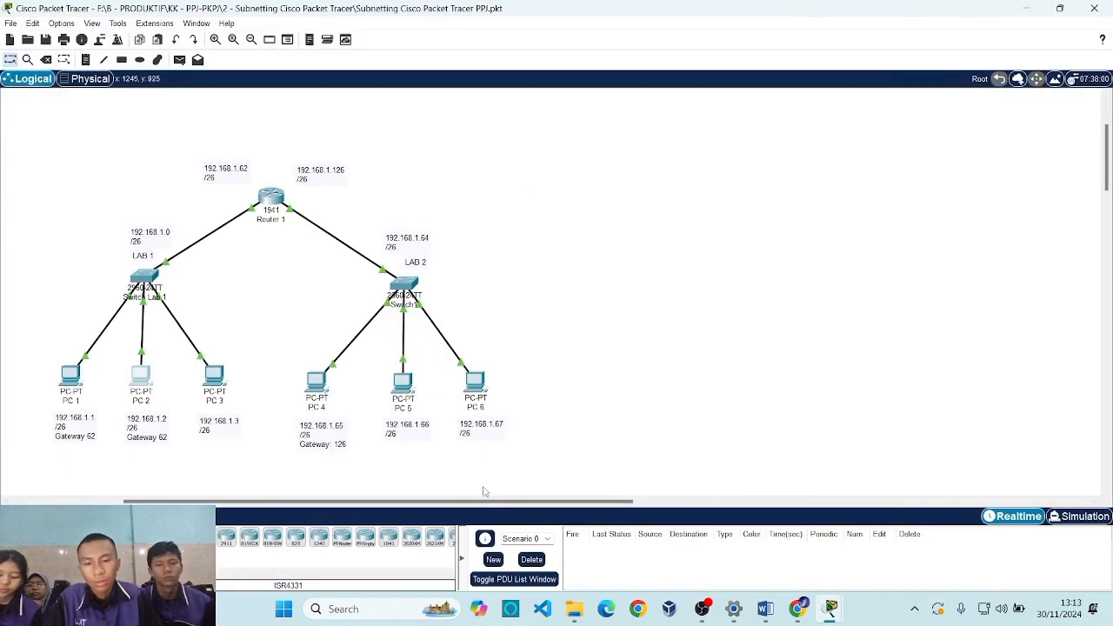
scroll(485, 492, "left", 3)
left_click(179, 59)
left_click(302, 381)
left_click(650, 432)
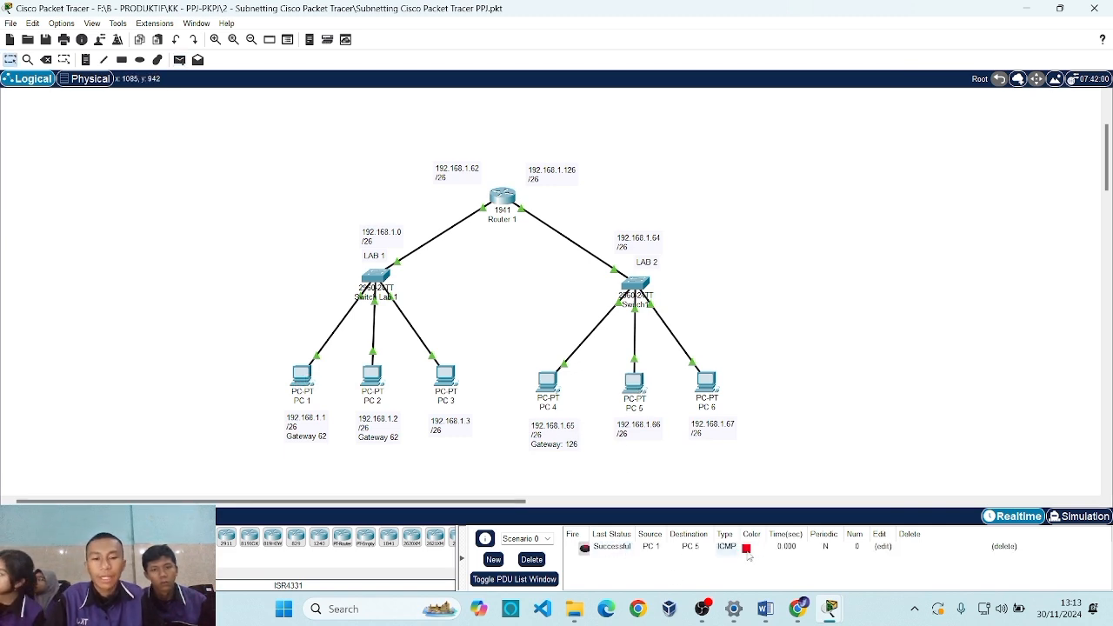
left_click(529, 562)
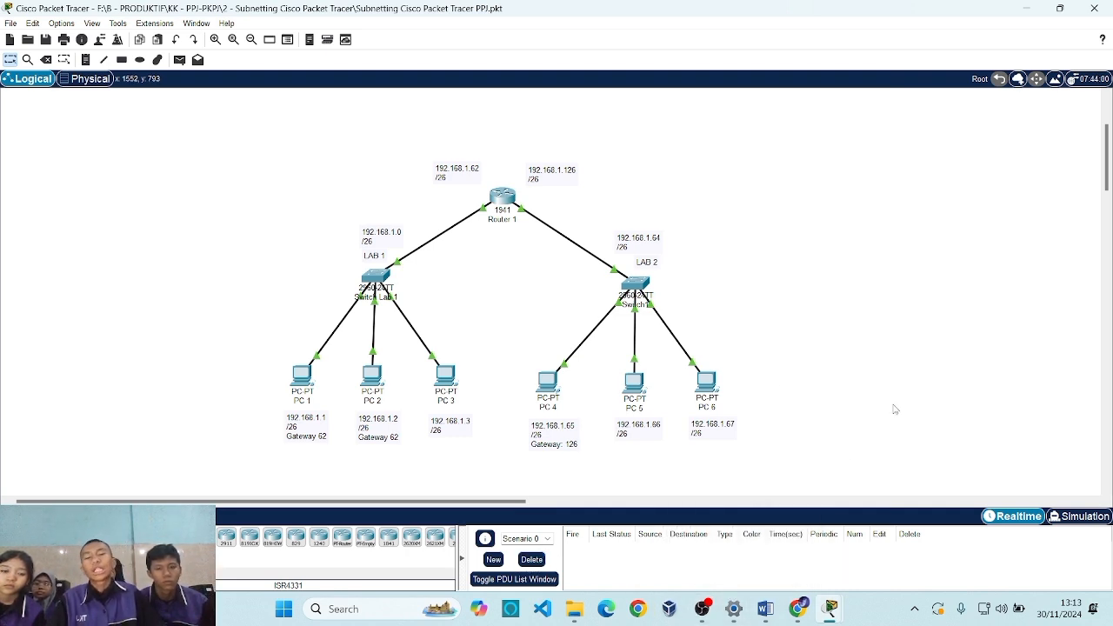